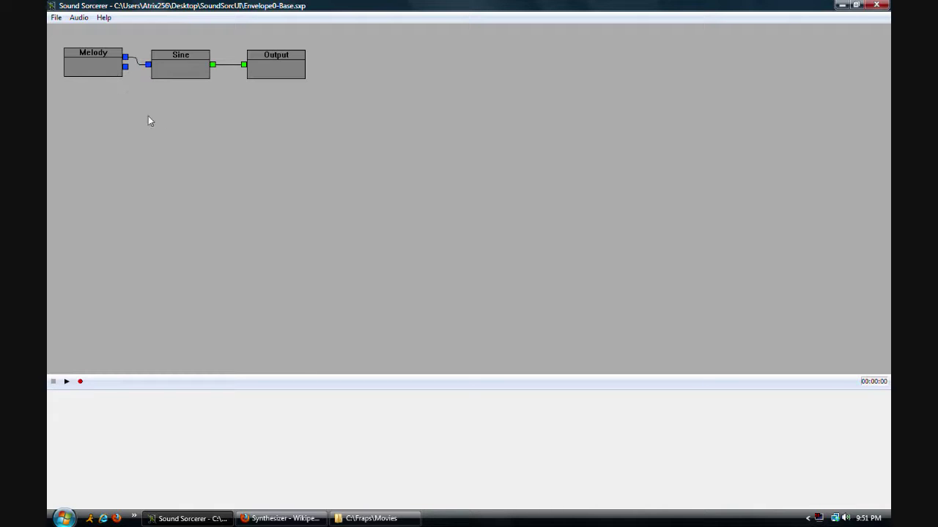
Play the Melody → Sine → Output patch briefly and stop it
key(space)
click(53, 381)
click(106, 67)
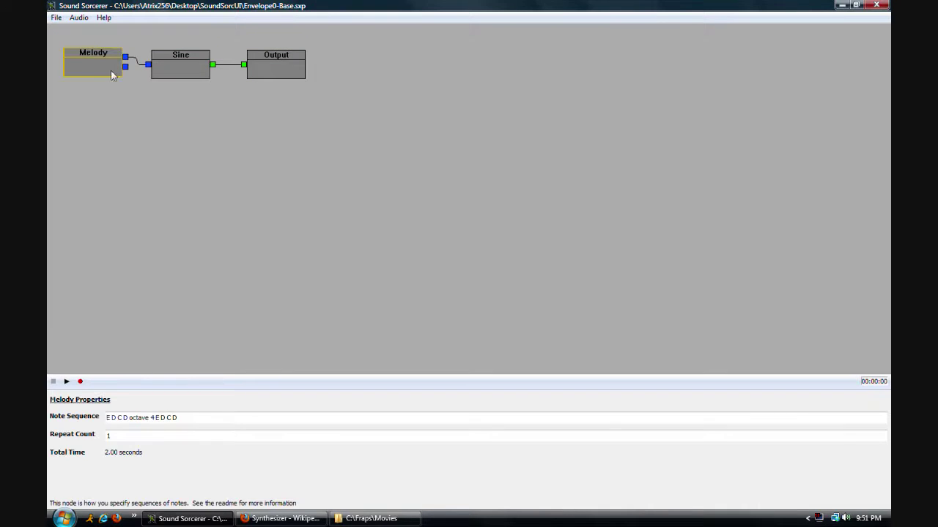
click(241, 416)
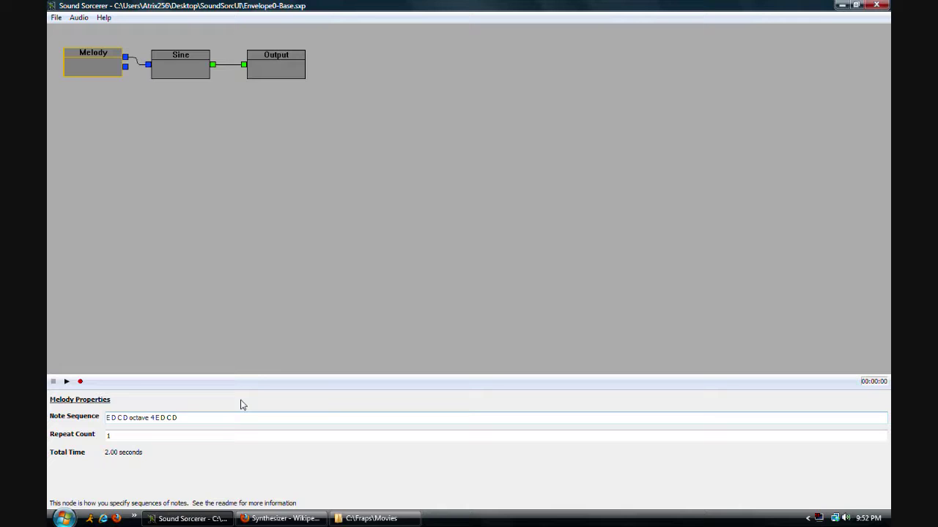
text(style nice)
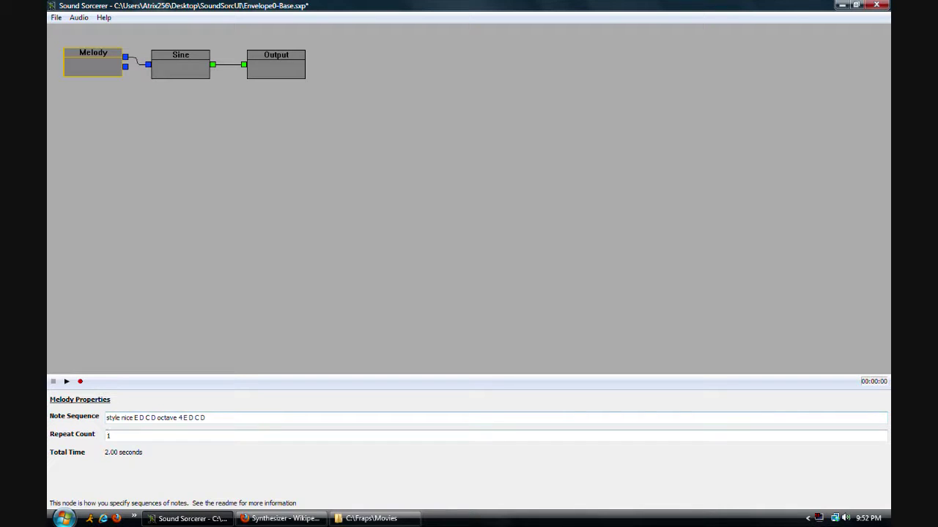
click(108, 435)
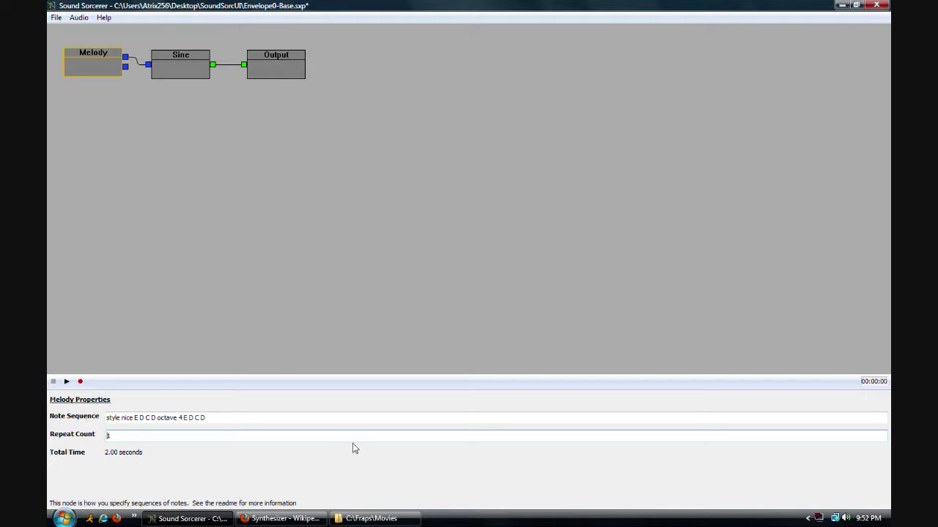
click(286, 167)
key(space)
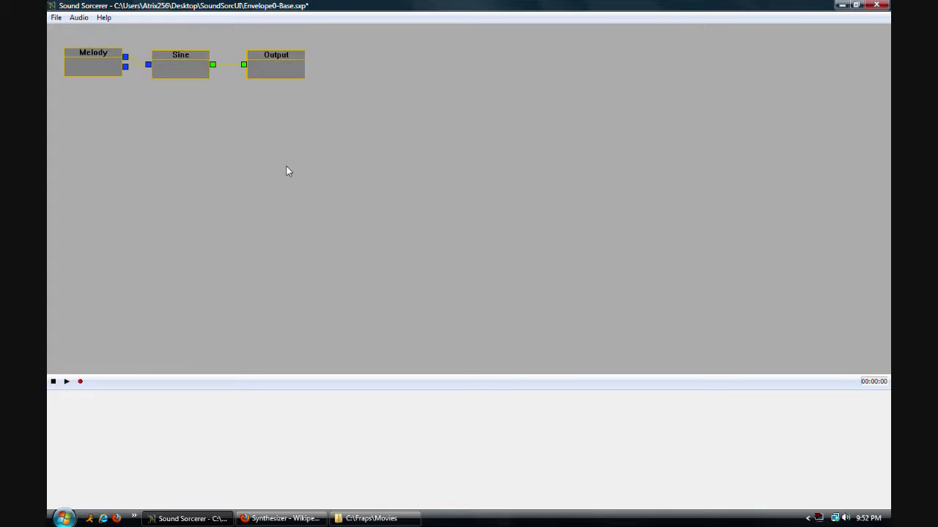
click(53, 382)
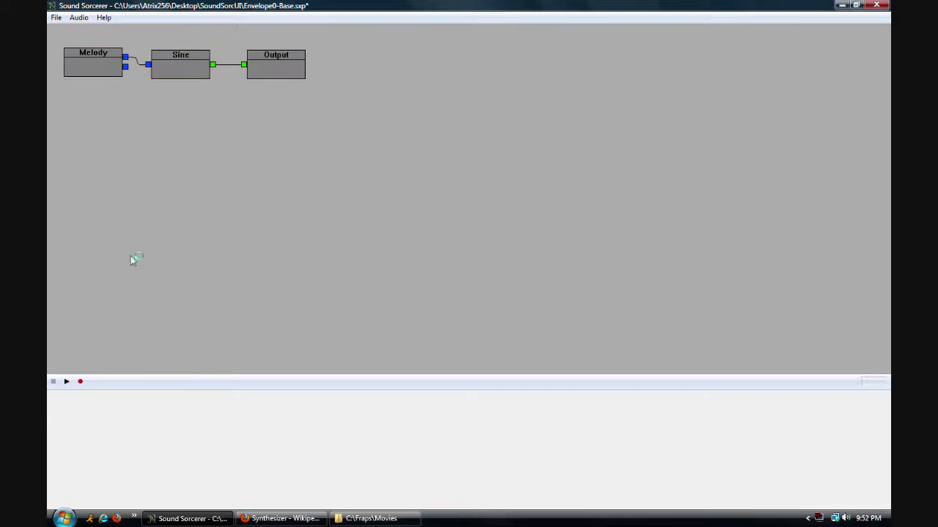
click(96, 77)
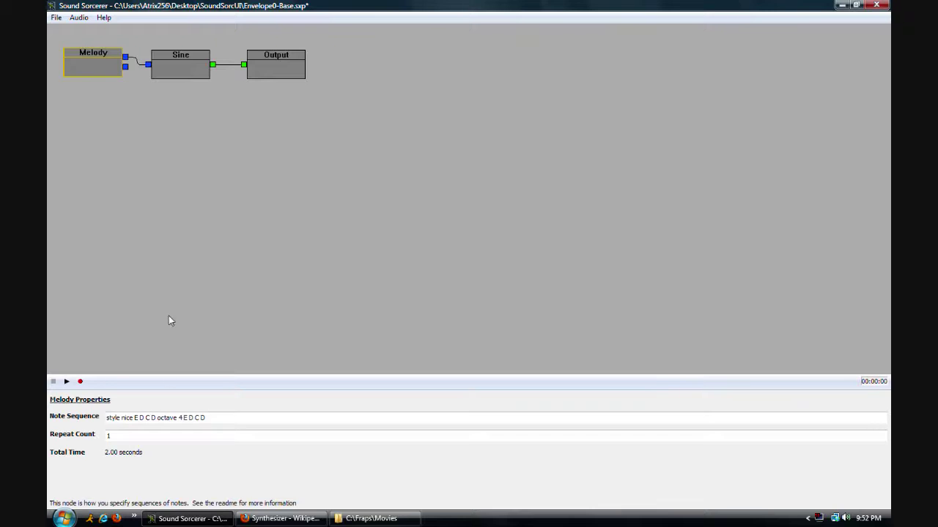
drag(134, 418, 88, 420)
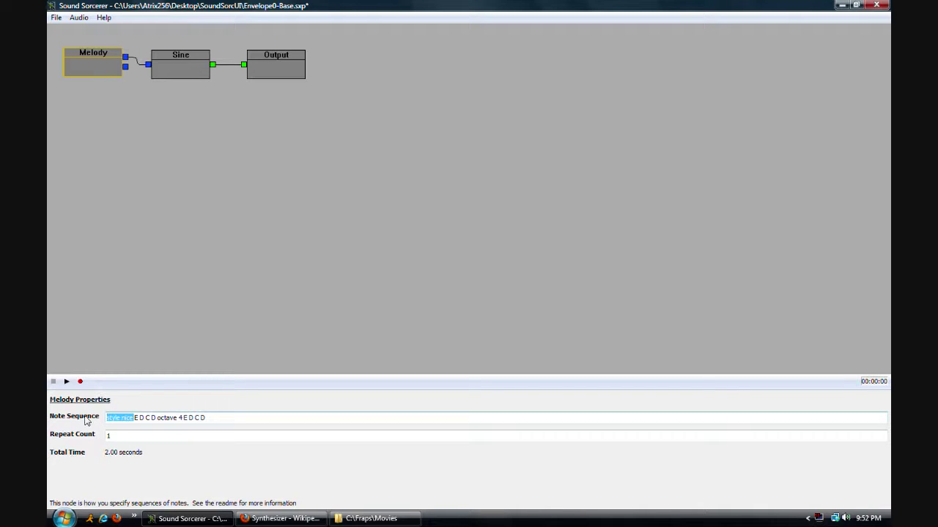
key(BackSpace)
key(Delete)
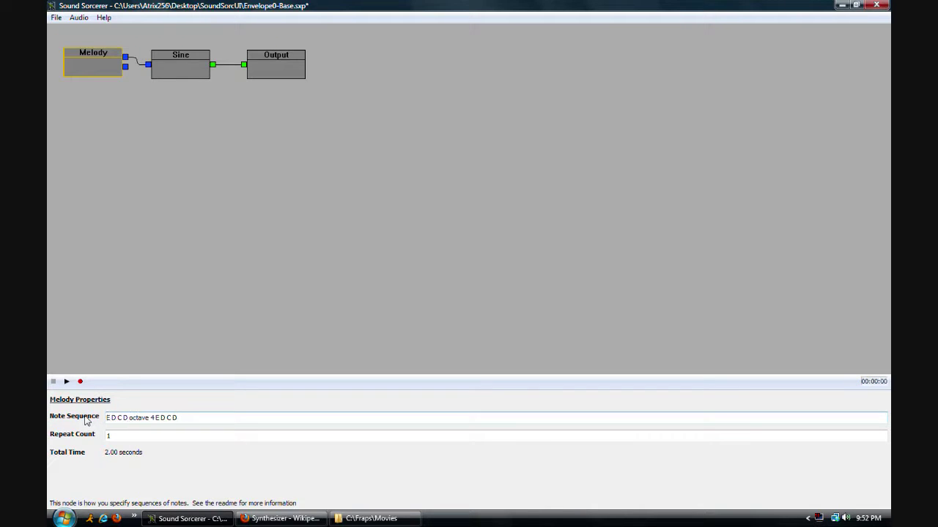
click(220, 178)
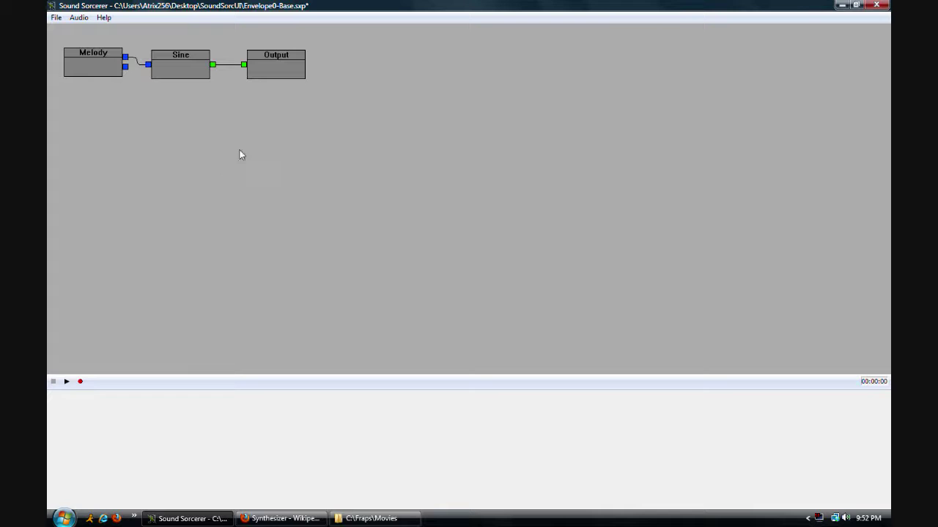
Add an Envelope node to the canvas from the NoteProcessing menu
right_click(175, 135)
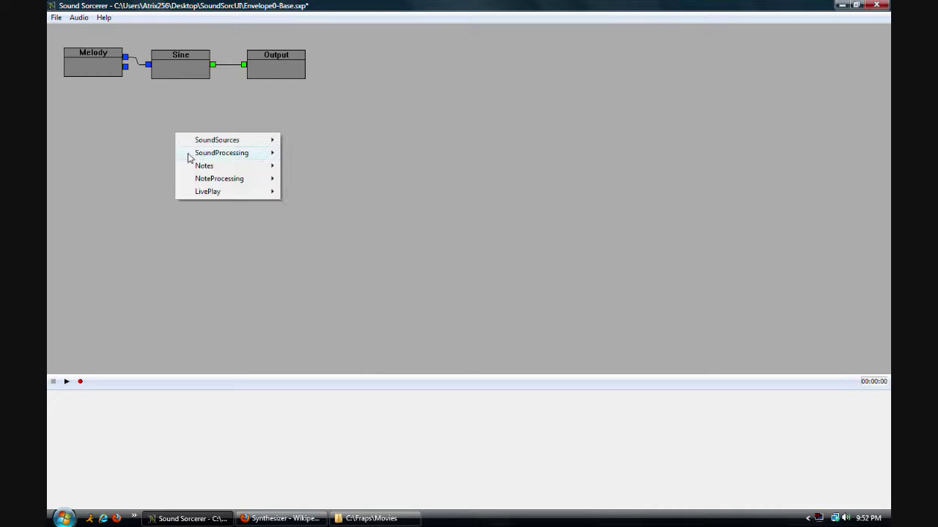
mouse_move(210, 187)
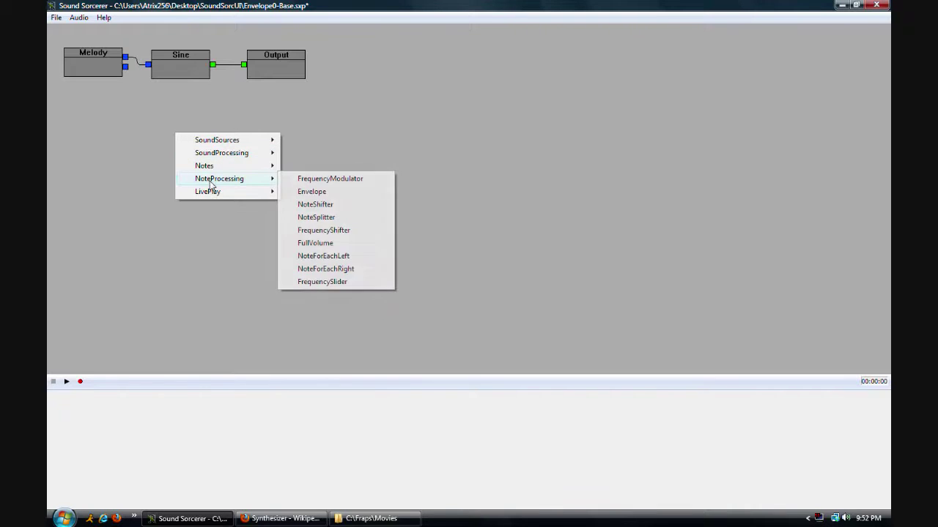
click(300, 193)
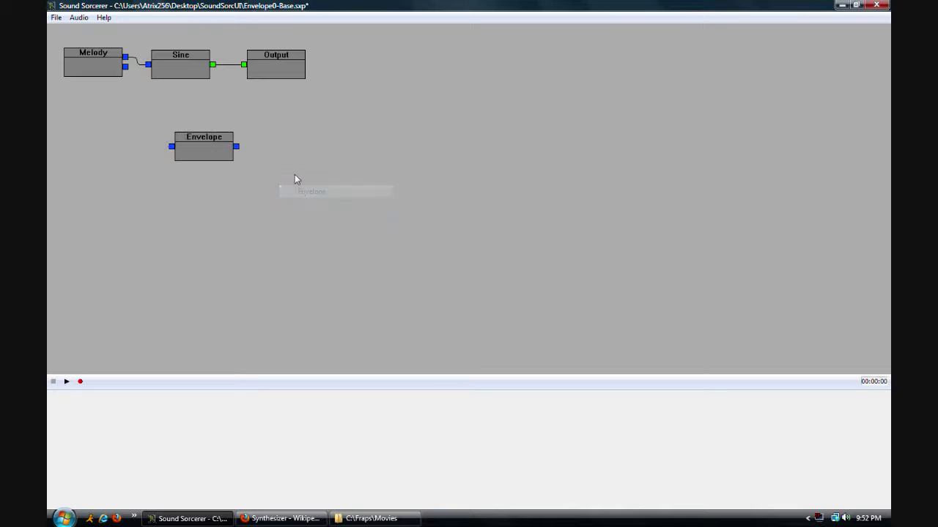
Shift Sine and Output right and wire Melody through the Envelope into Sine
drag(274, 64, 387, 65)
drag(198, 70, 298, 69)
click(121, 63)
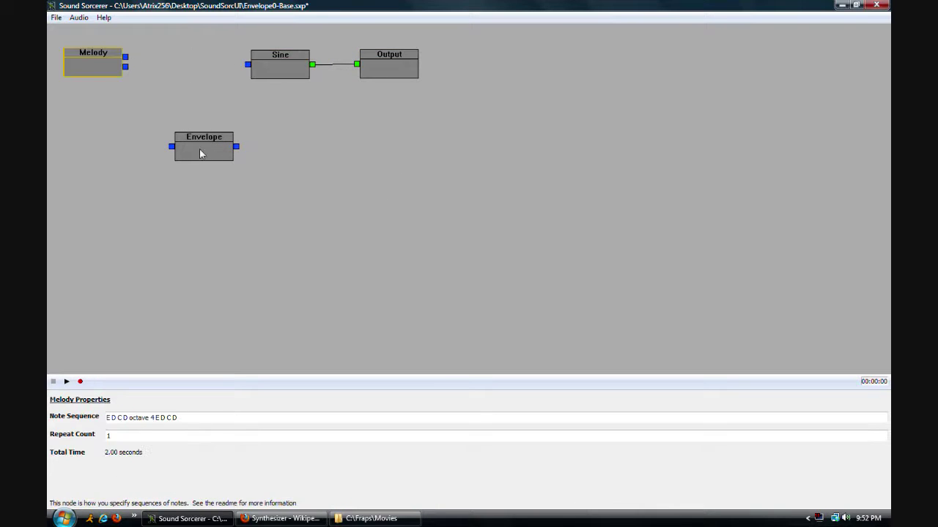
mouse_move(200, 152)
mouse_down()
mouse_move(179, 73)
mouse_move(247, 65)
mouse_up()
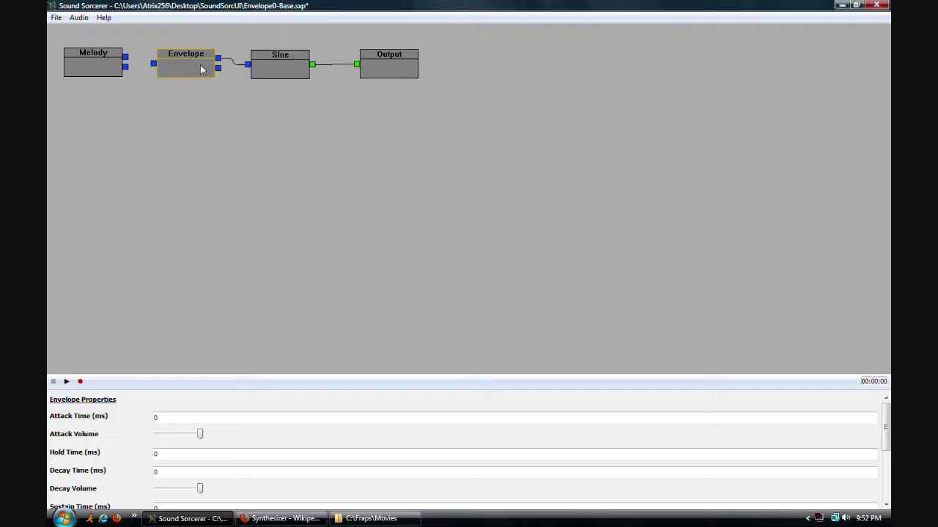
drag(125, 57, 156, 68)
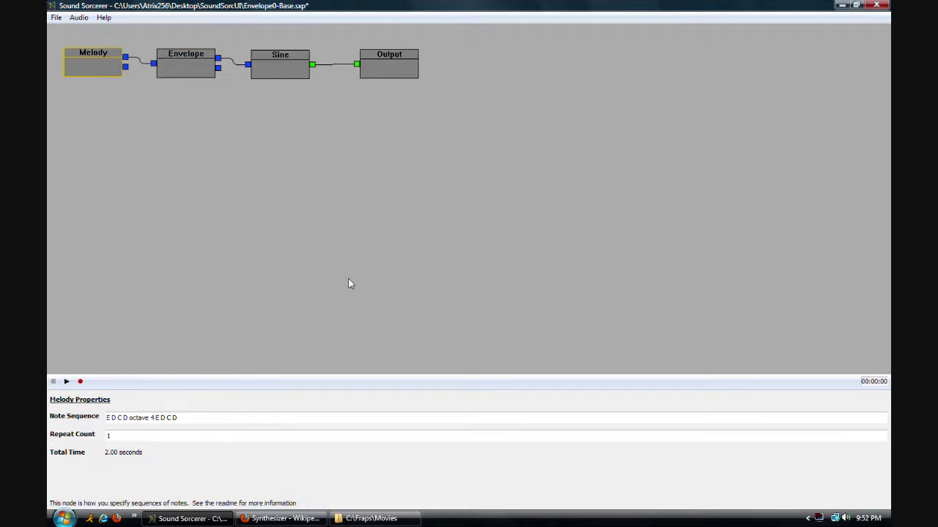
click(182, 73)
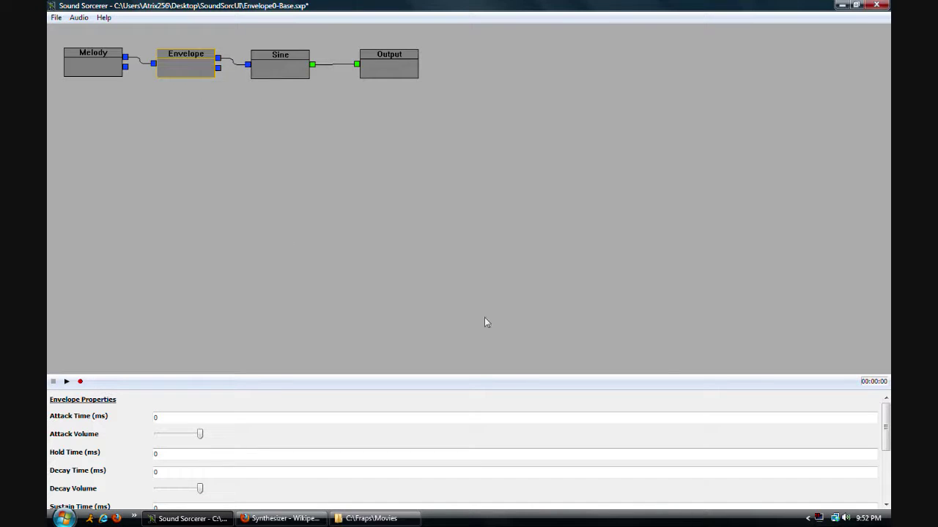
mouse_move(888, 417)
mouse_down()
mouse_move(885, 458)
mouse_move(885, 414)
mouse_up()
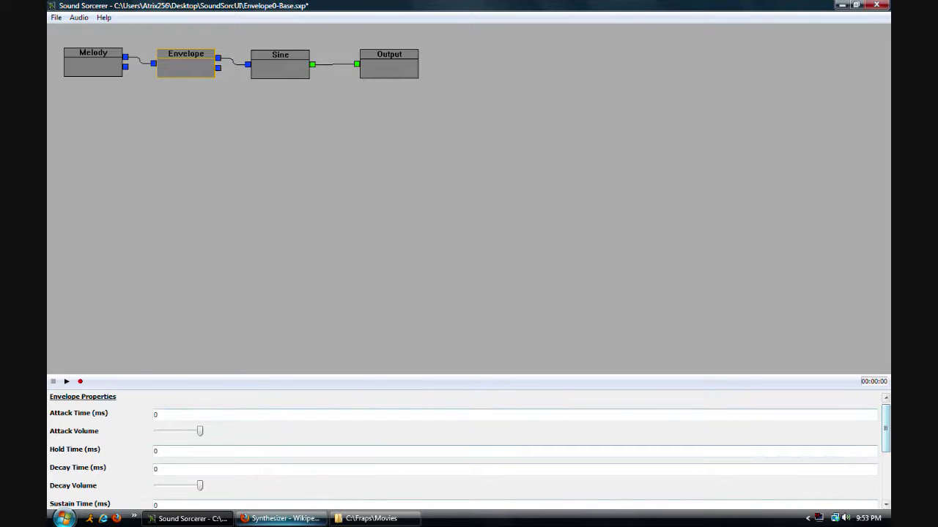
View the ADSR Envelope Graph file page from the Synthesizer article's schematic
click(282, 519)
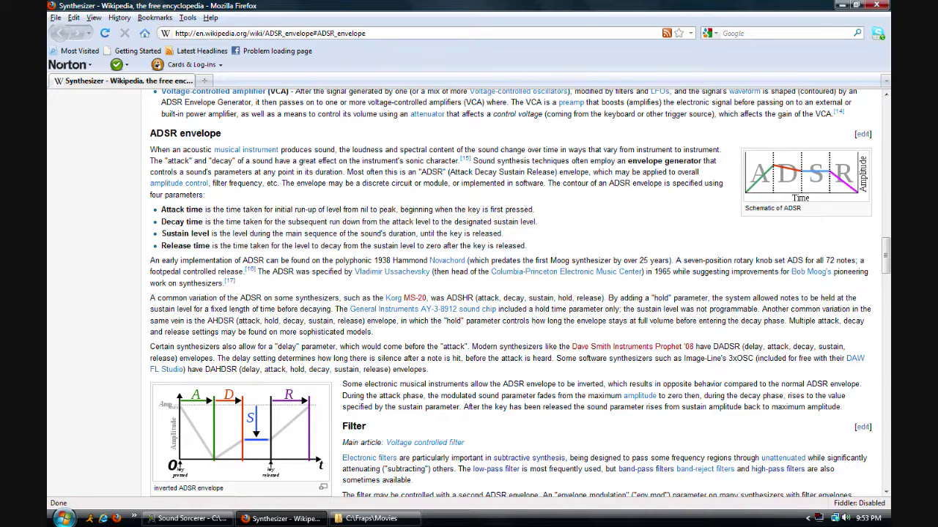
click(782, 183)
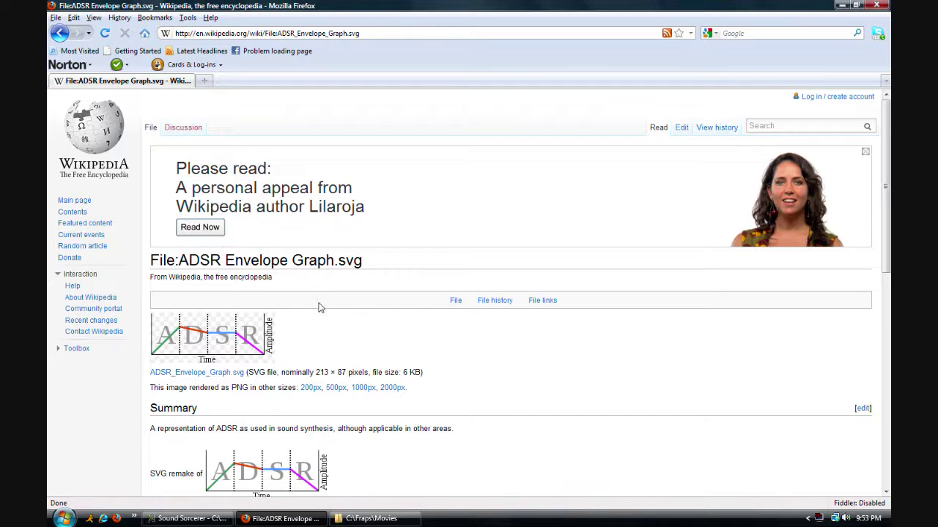
scroll(322, 301, down, 3)
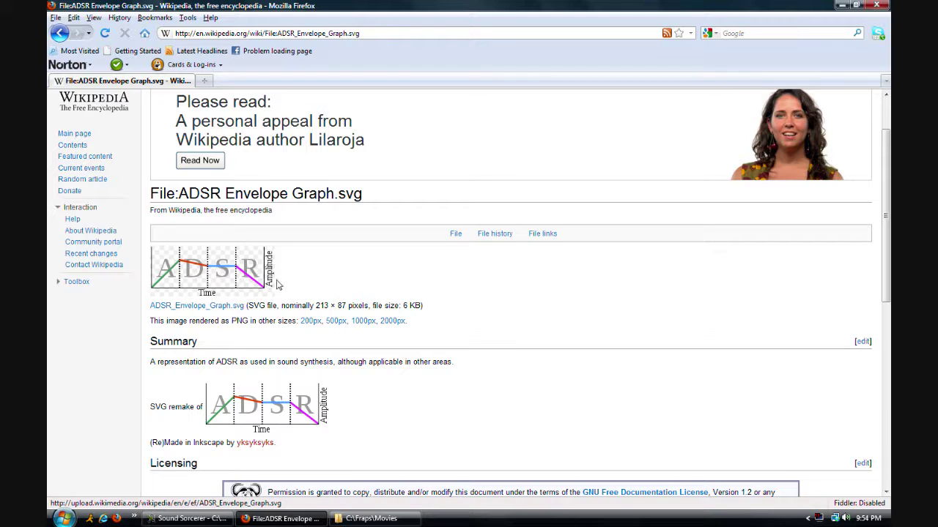
click(184, 521)
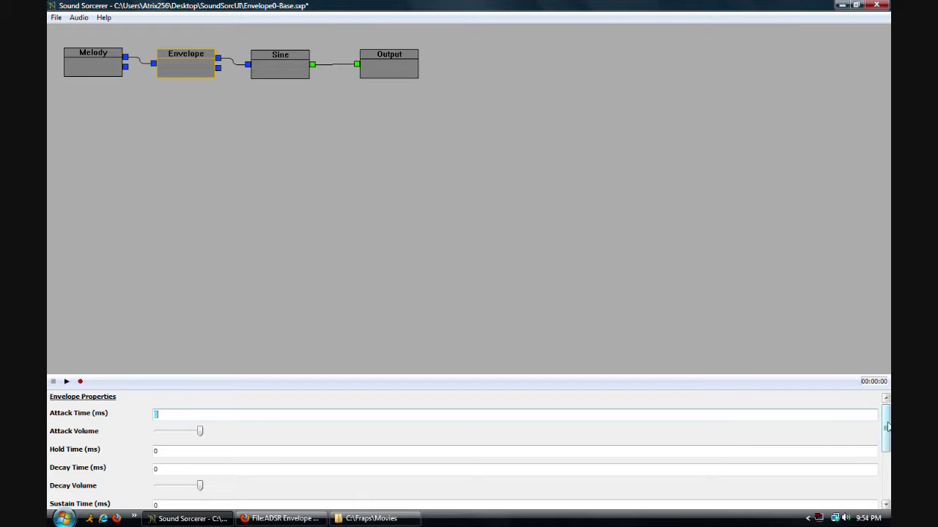
Set the Envelope's Release Time to 10 ms
mouse_move(887, 427)
mouse_down()
mouse_move(887, 442)
mouse_move(884, 435)
mouse_up()
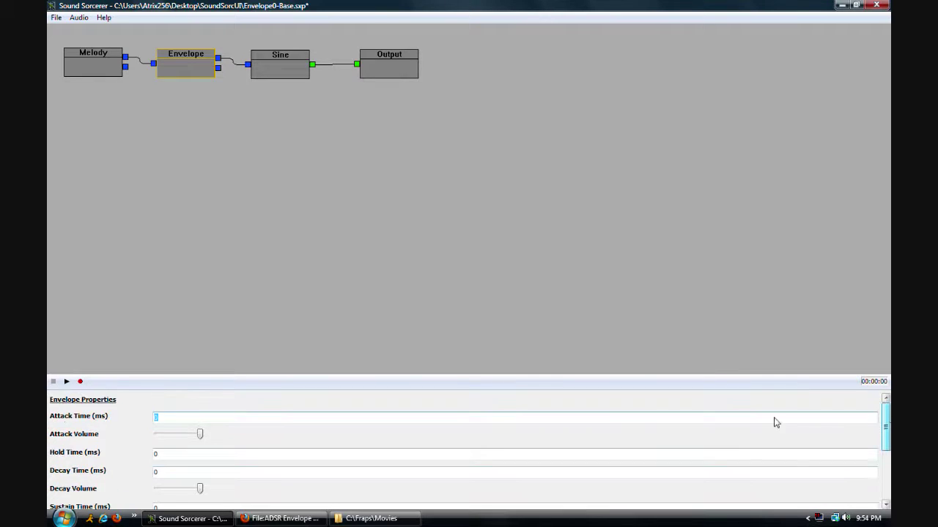
text(10)
scroll(275, 451, down, 2)
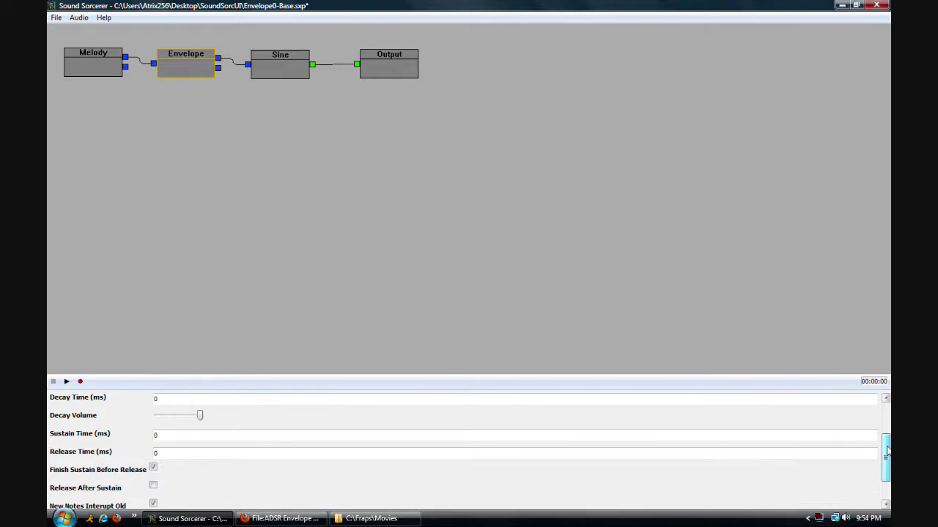
click(275, 453)
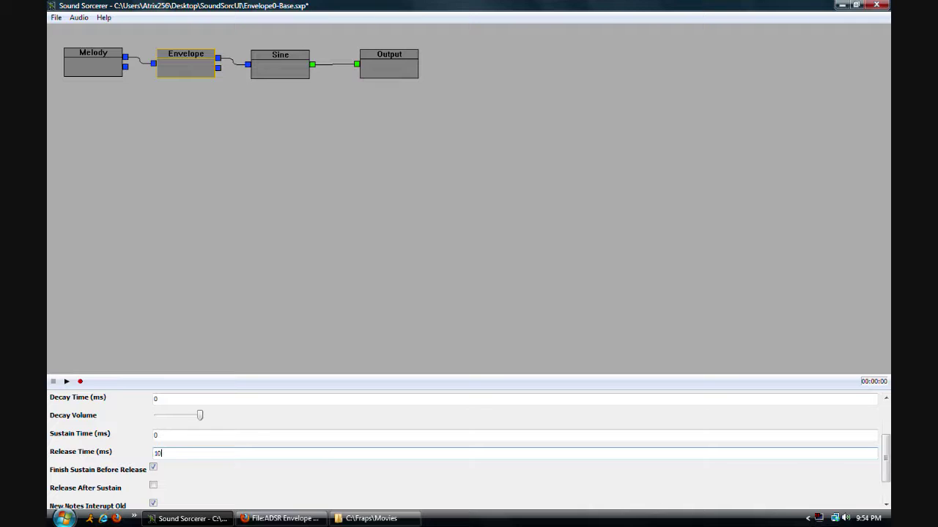
click(884, 412)
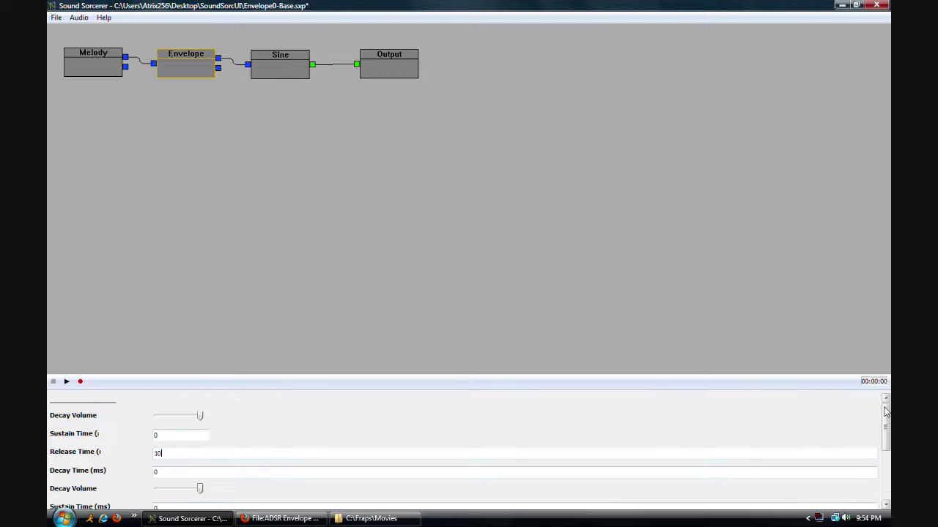
click(886, 456)
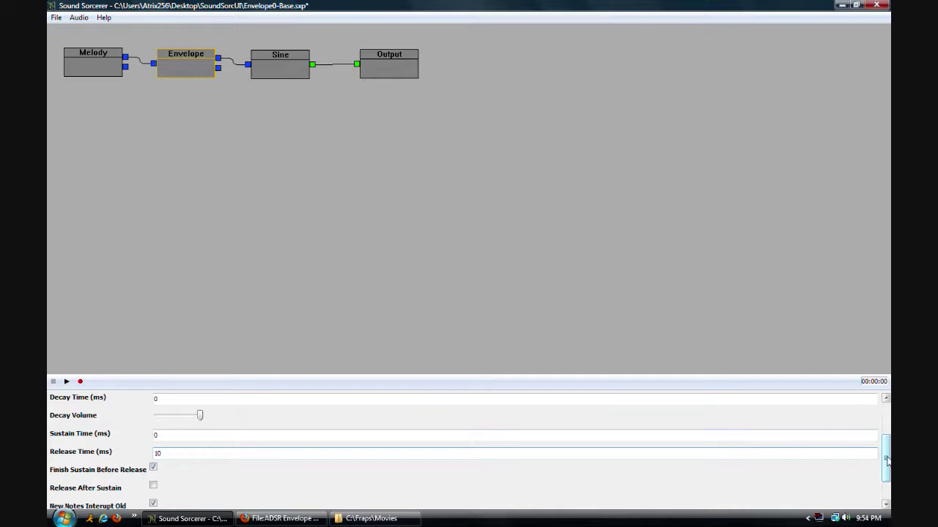
mouse_move(886, 456)
mouse_down()
mouse_move(886, 436)
mouse_move(885, 447)
mouse_up()
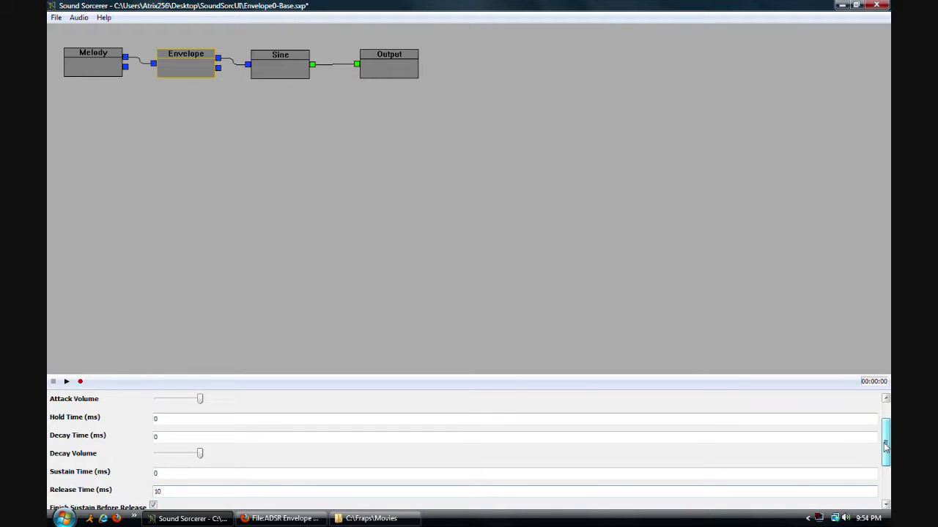
drag(885, 468, 885, 495)
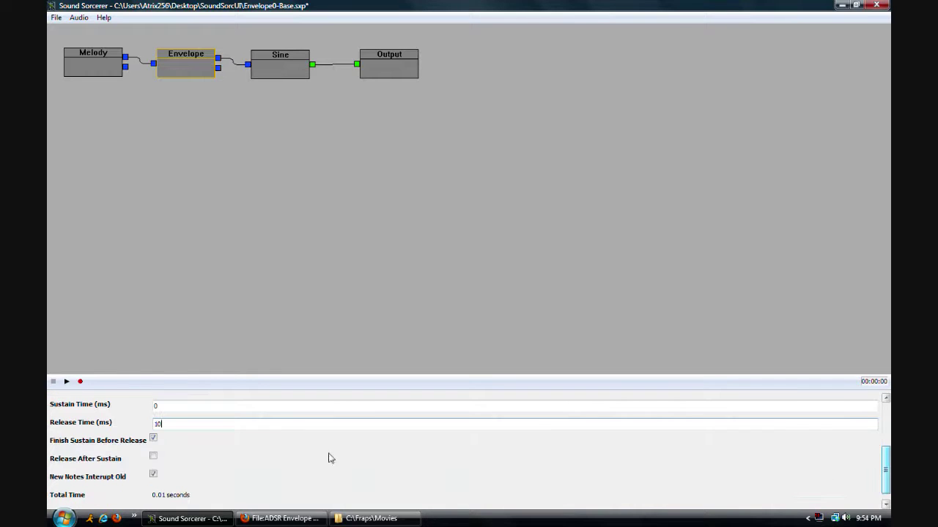
Toggle Finish Sustain Before Release off and back on, then play the patch
click(154, 440)
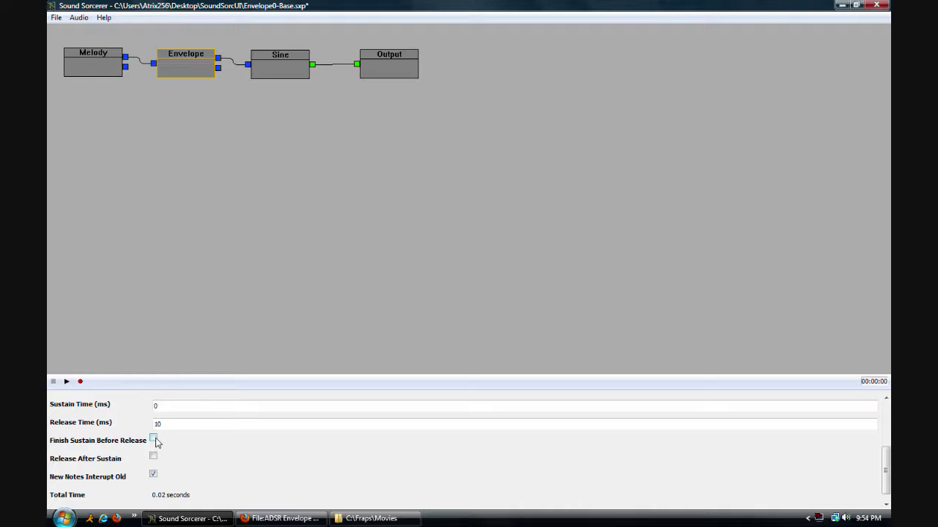
click(154, 440)
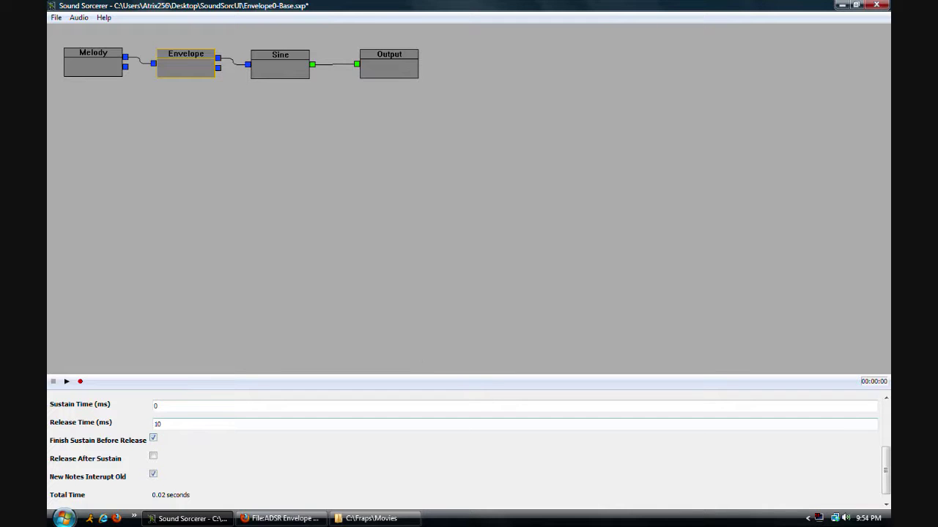
click(488, 299)
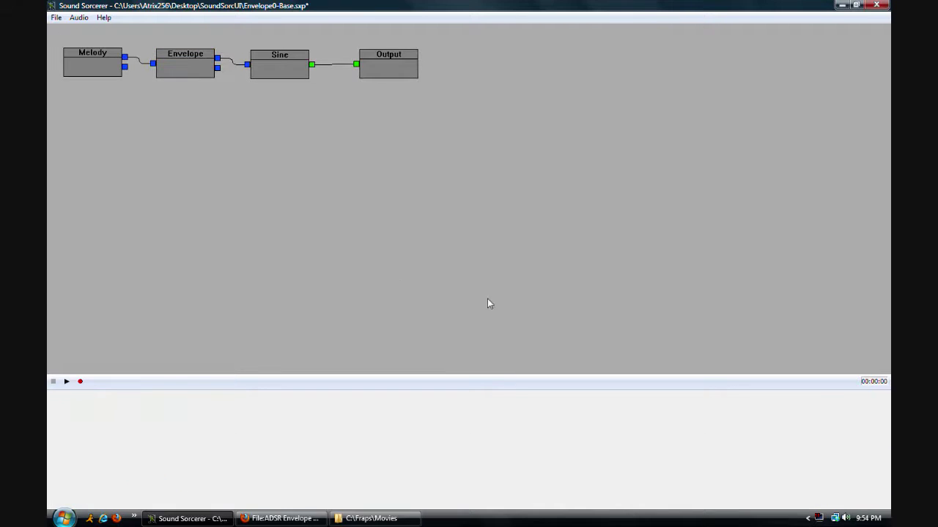
click(189, 73)
click(278, 188)
key(space)
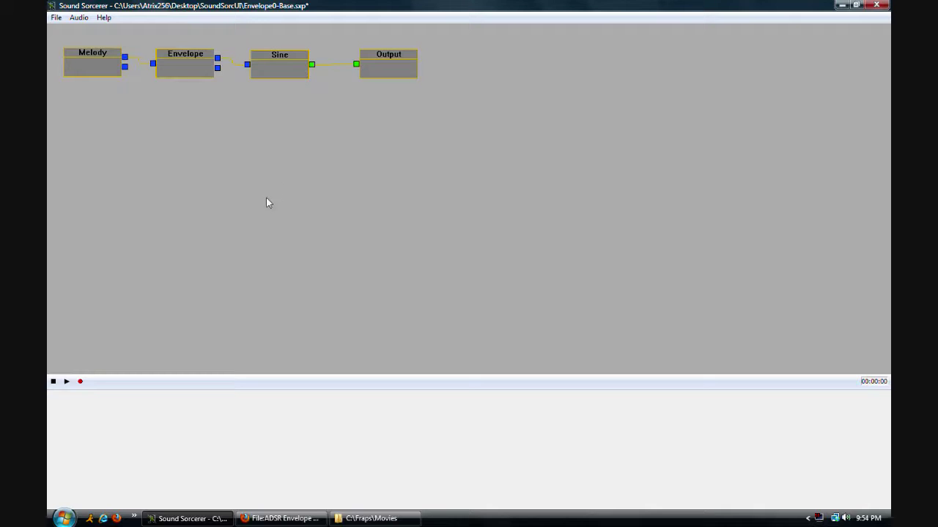
click(54, 382)
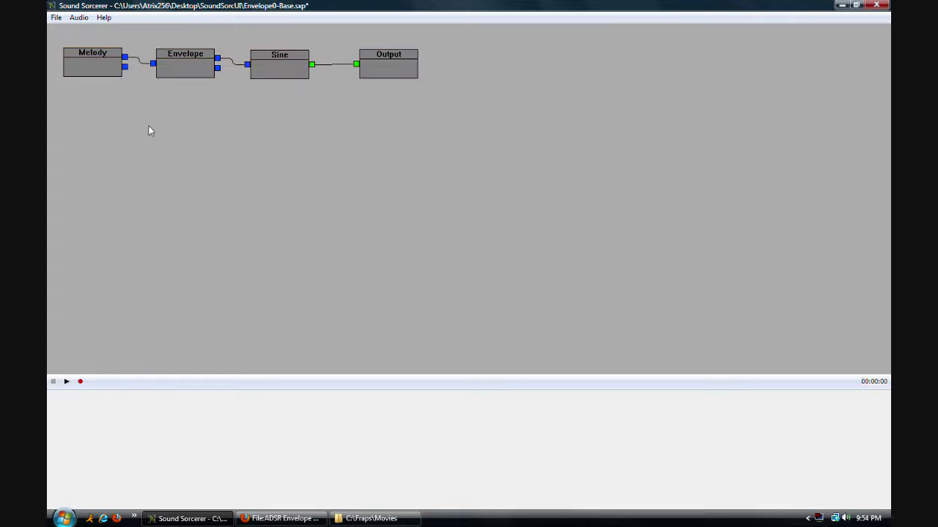
Review the Envelope and Melody properties against the Wikipedia ADSR graph
click(169, 63)
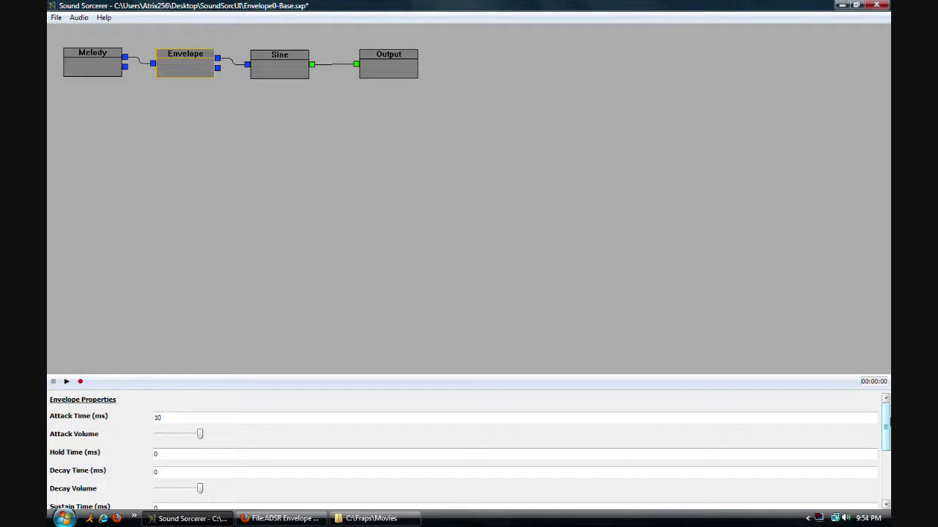
scroll(885, 432, down, 1)
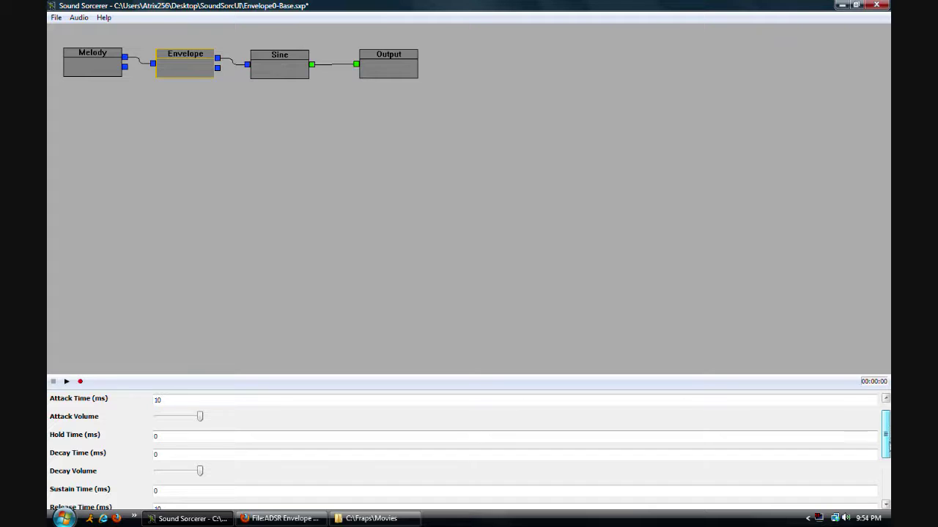
drag(887, 432, 888, 459)
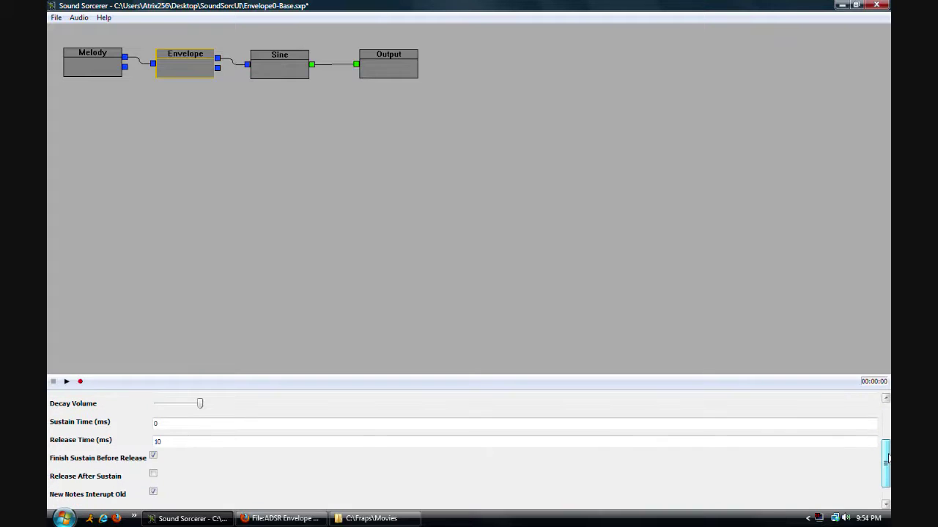
click(84, 56)
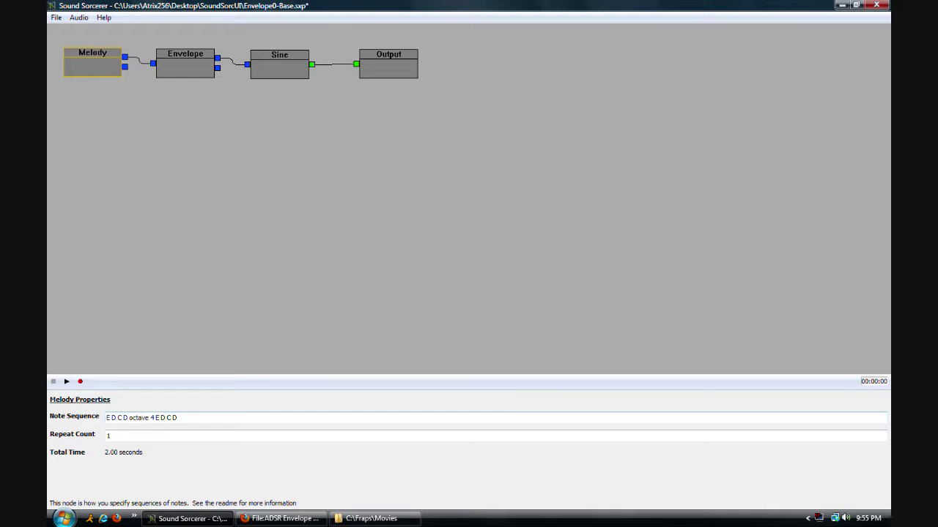
click(166, 66)
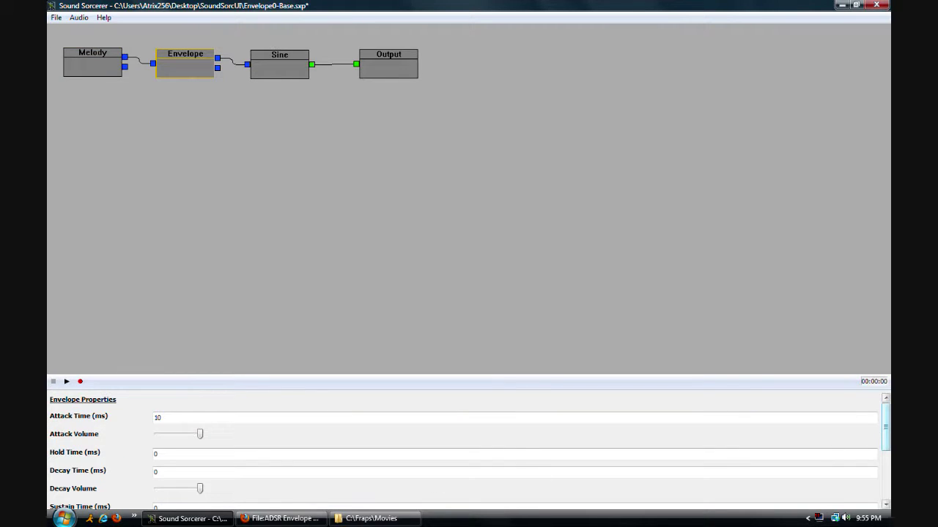
click(270, 518)
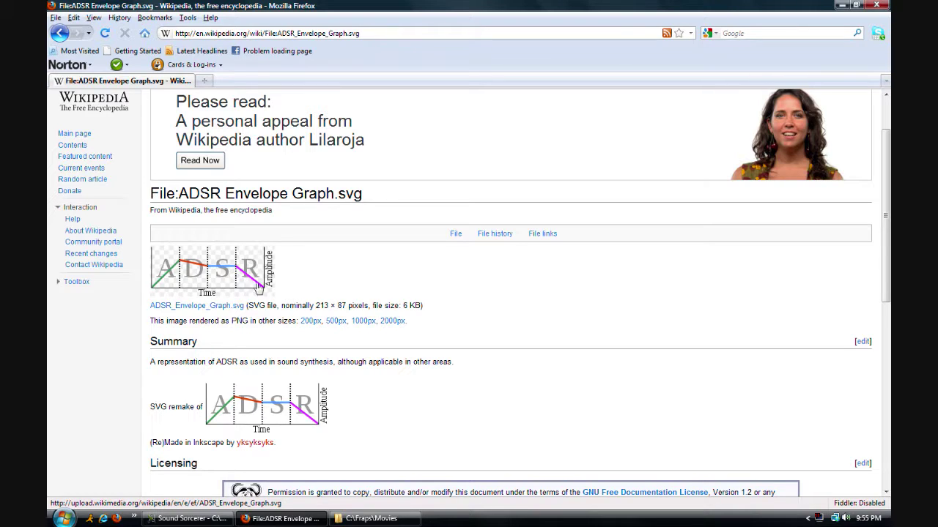
click(208, 521)
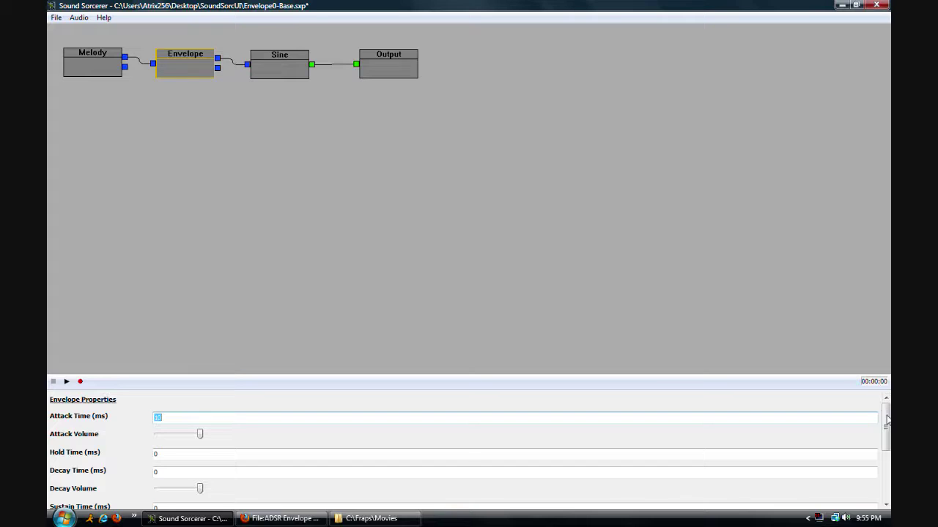
drag(886, 421, 885, 477)
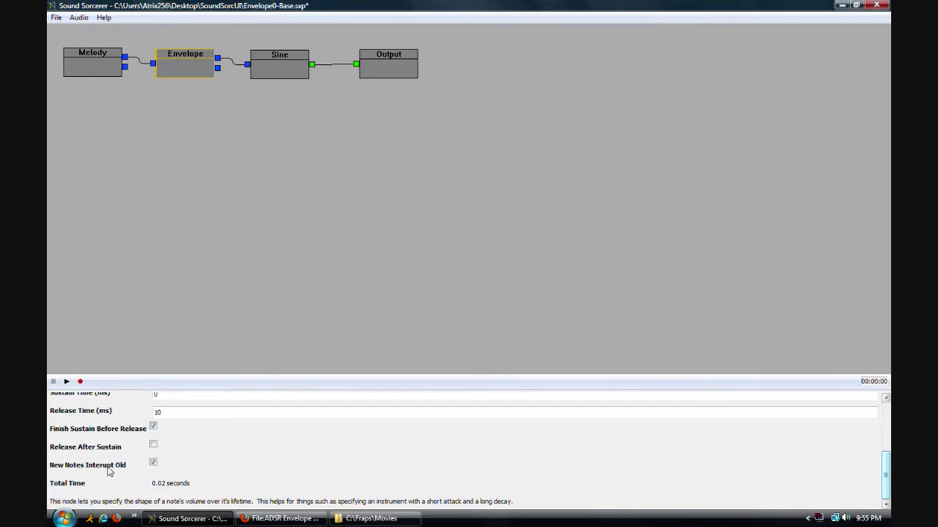
Uncheck New Notes Interupt Old on the Envelope and play the patch briefly
click(154, 463)
click(227, 175)
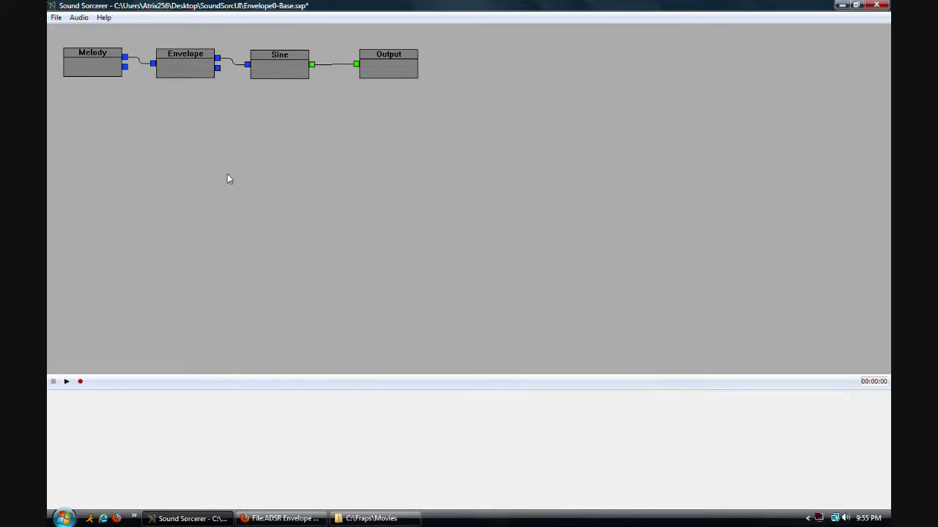
click(177, 76)
click(215, 174)
click(66, 382)
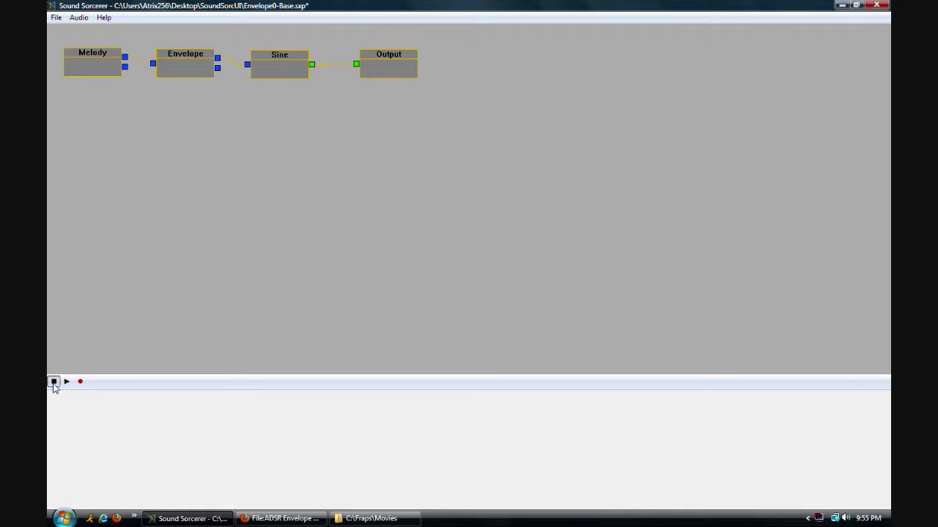
click(52, 381)
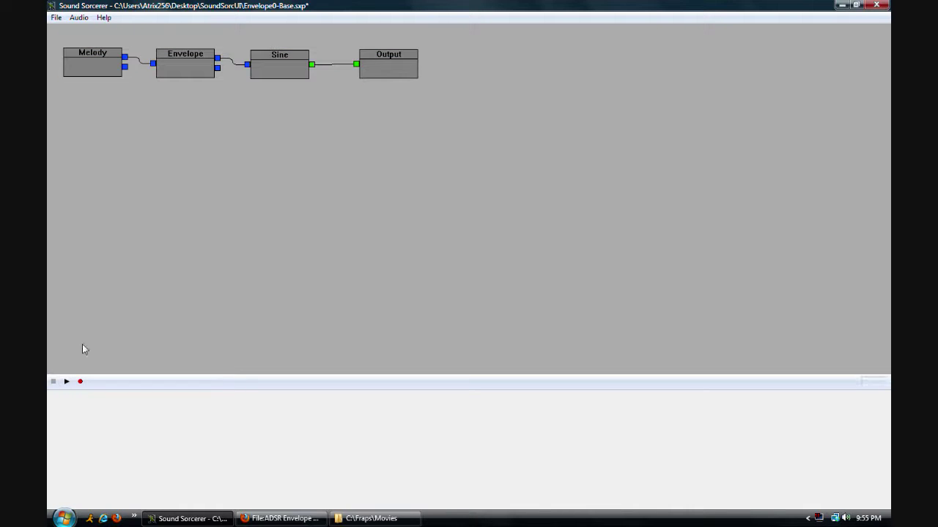
click(174, 64)
Re-enable New Notes Interupt Old on the Envelope
scroll(886, 439, down, 1)
scroll(887, 443, down, 3)
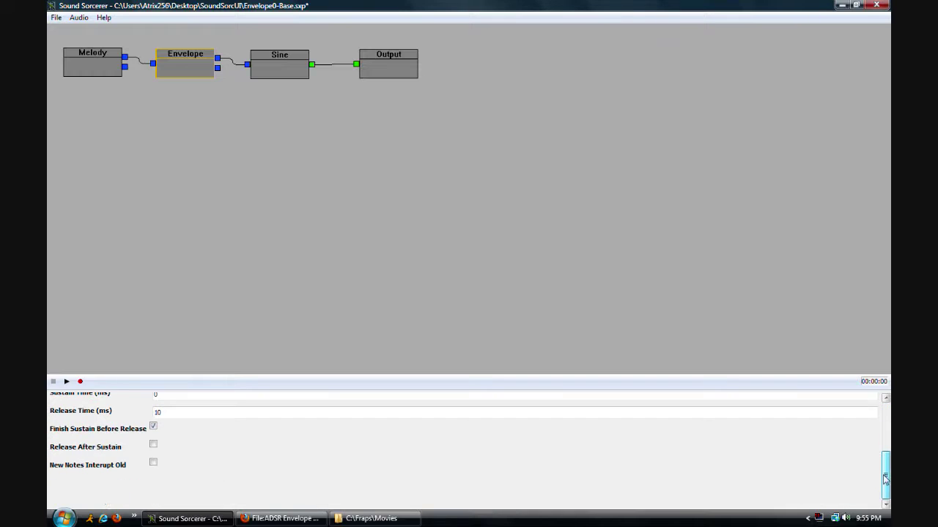
click(153, 464)
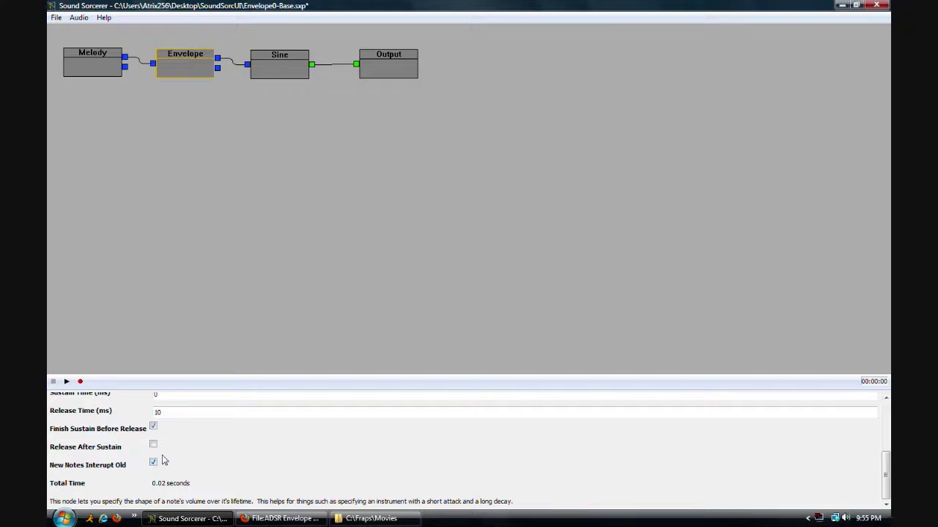
Prefix the Melody note sequence with 'sta 0.01'
click(92, 66)
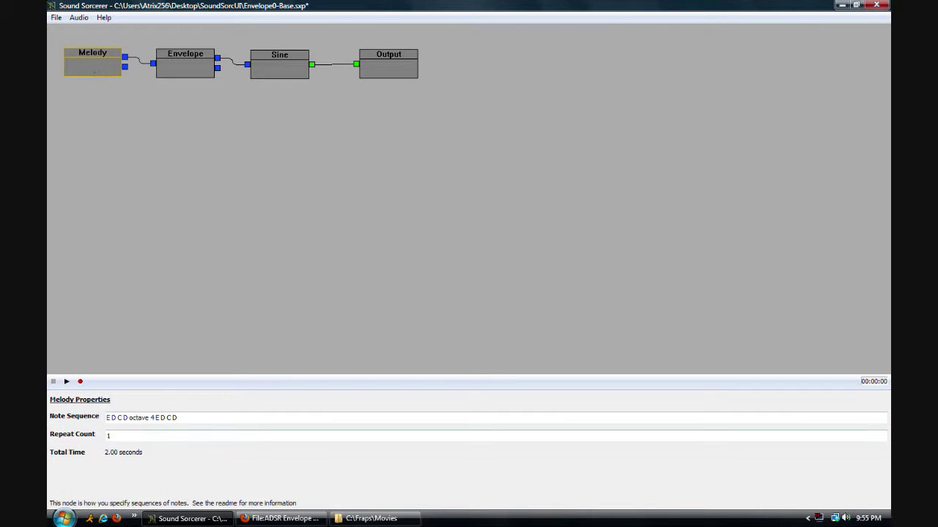
click(178, 418)
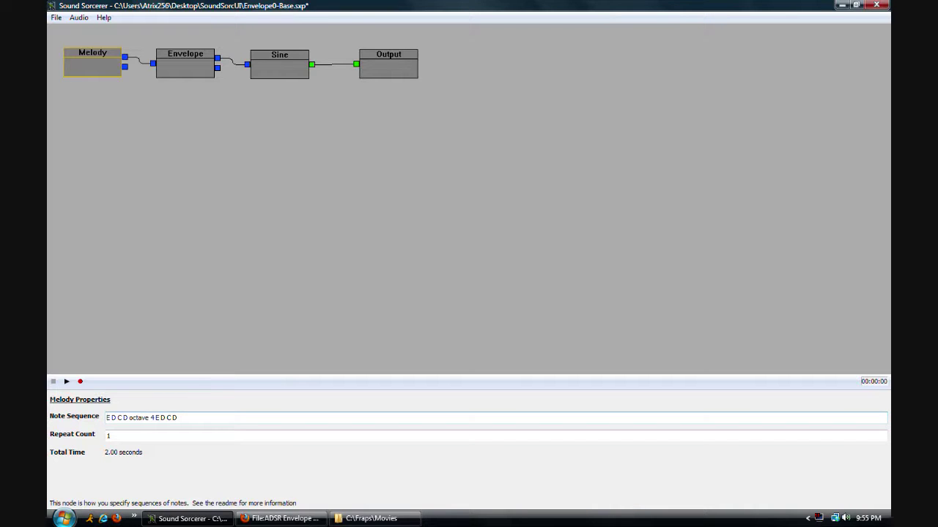
key(ctrl+s)
text(sta 0.1)
key(BackSpace)
text(01)
click(232, 268)
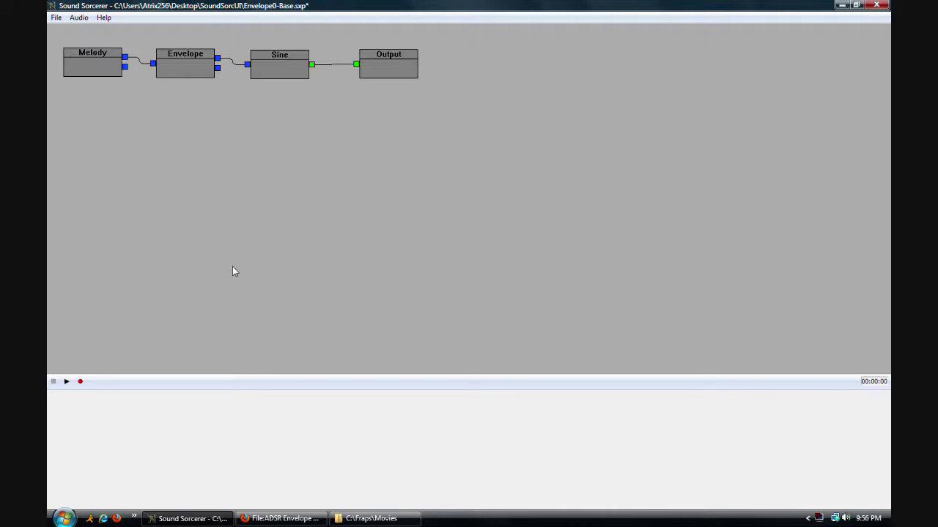
Play the patch with the 'sta 0.01' melody start
click(76, 70)
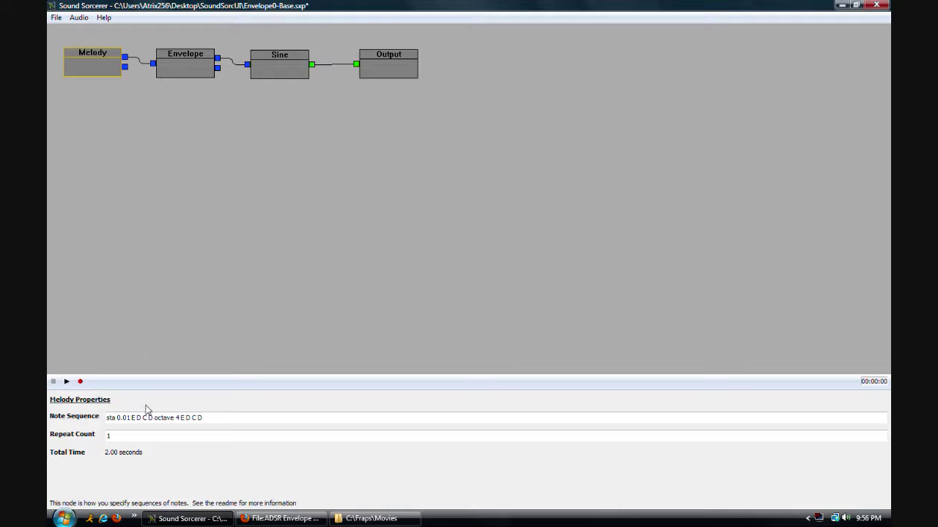
click(199, 132)
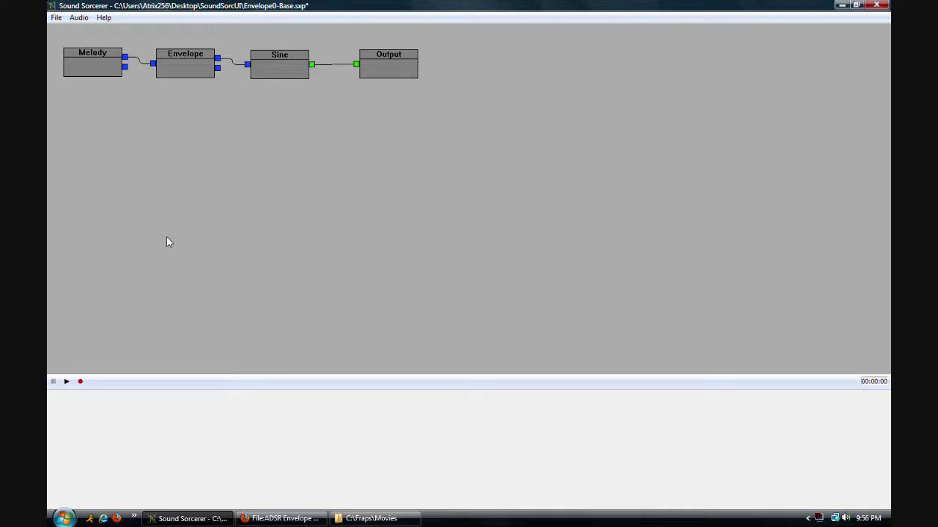
key(space)
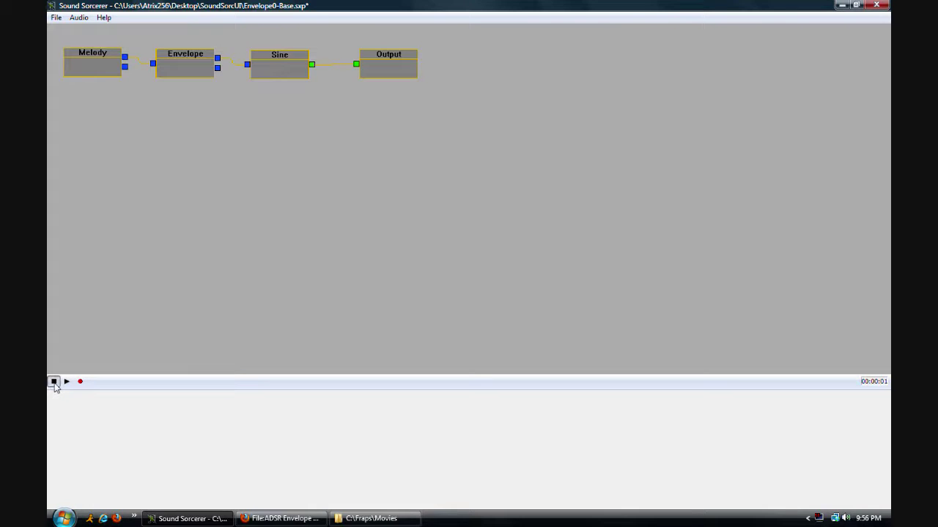
click(55, 384)
Change the Melody prefix to 'sta 0.1' and replay the patch
click(93, 74)
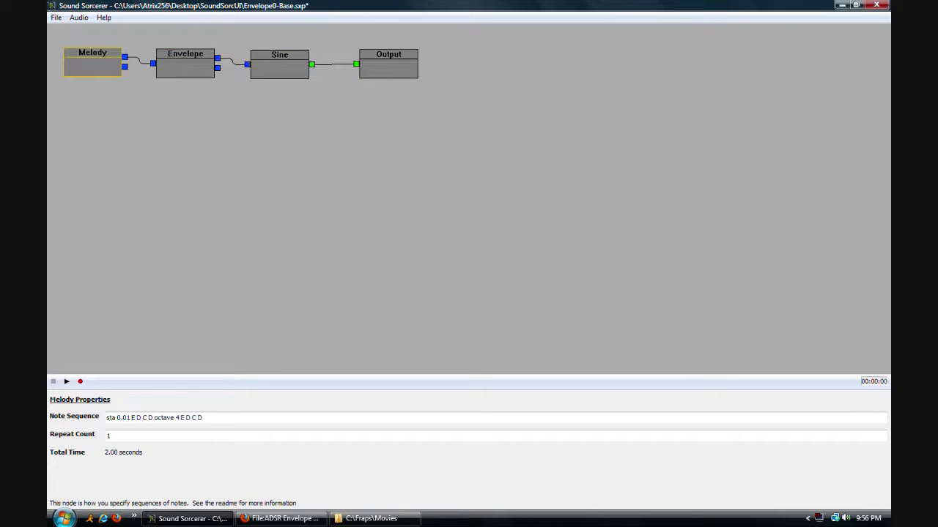
key(BackSpace)
key(BackSpace)
text(1)
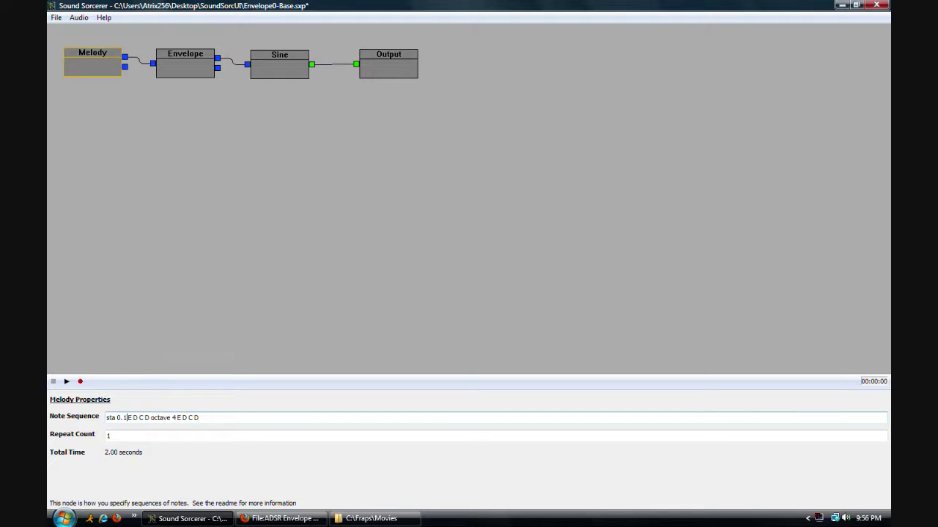
key(Tab)
click(173, 252)
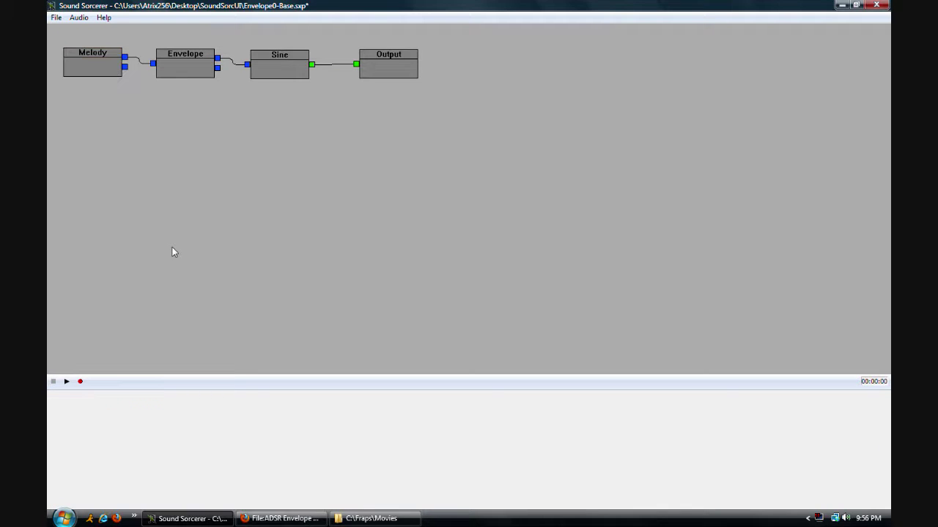
key(space)
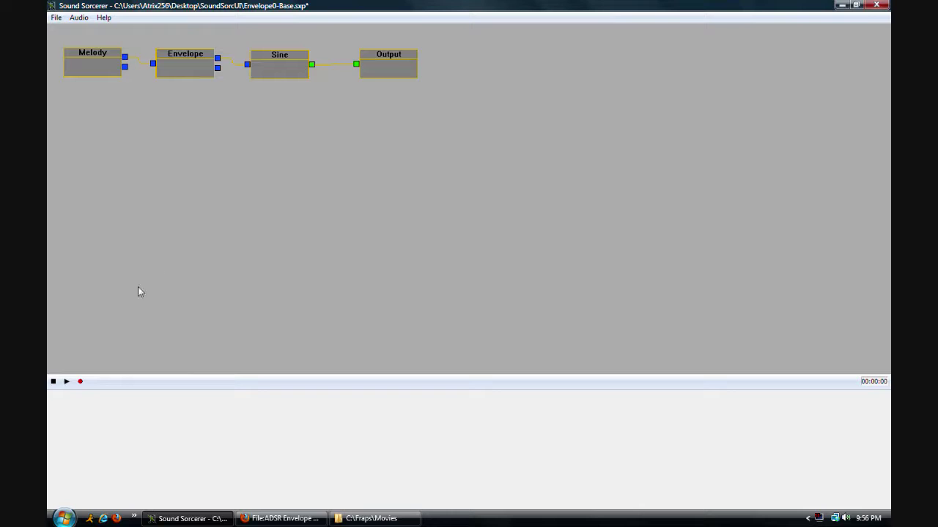
click(53, 382)
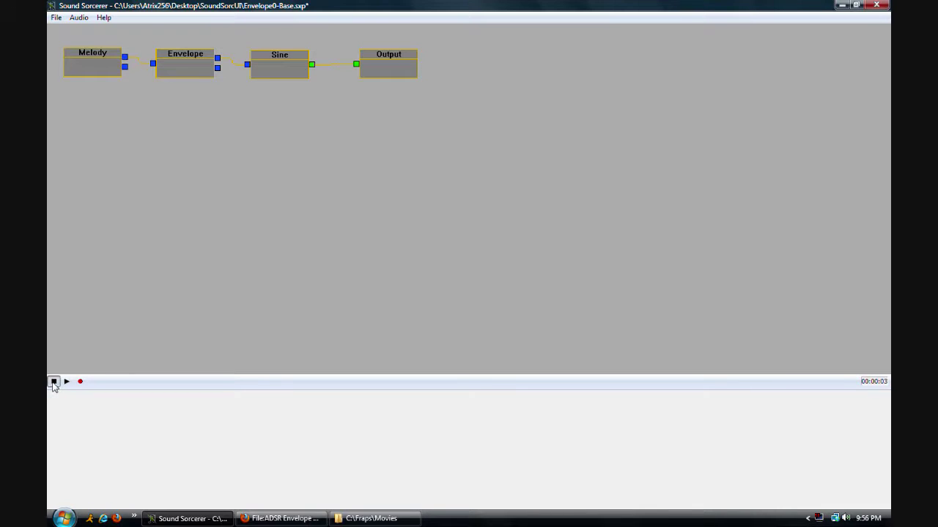
click(100, 74)
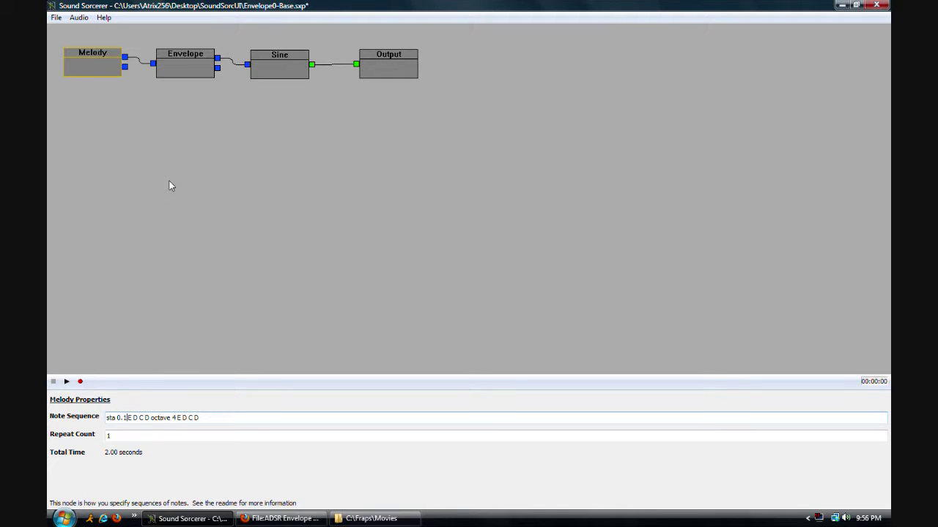
click(176, 72)
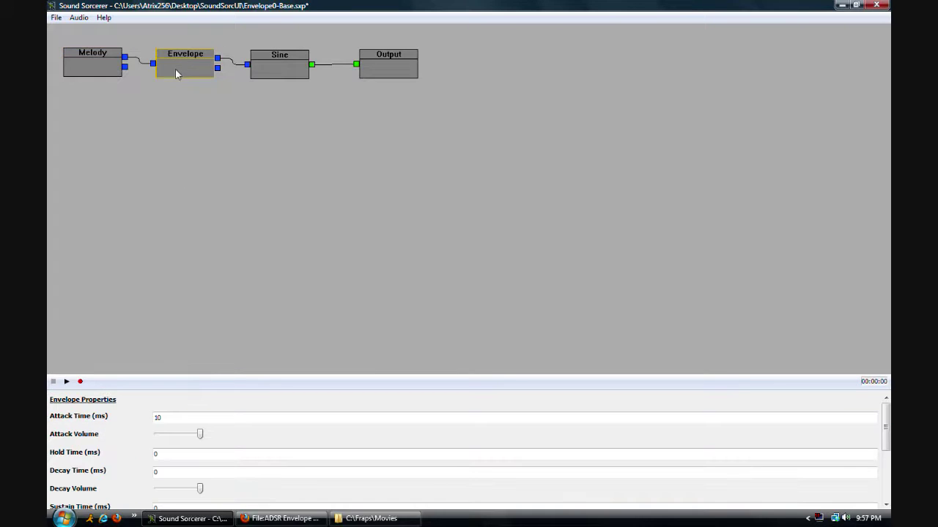
click(285, 519)
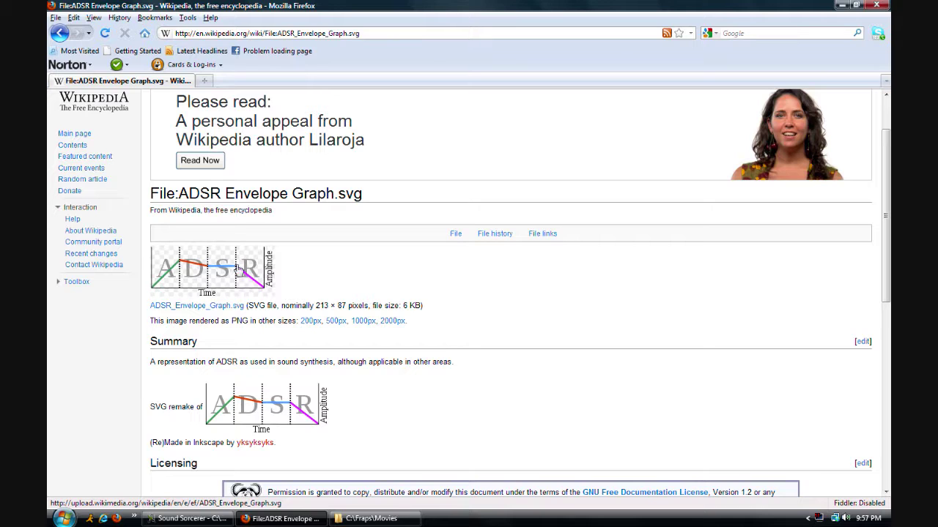
click(186, 518)
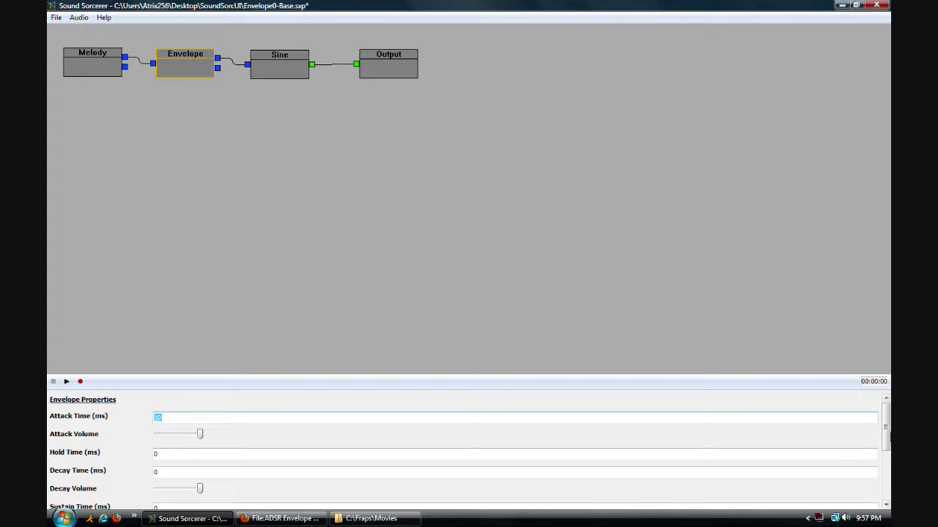
scroll(802, 498, down, 5)
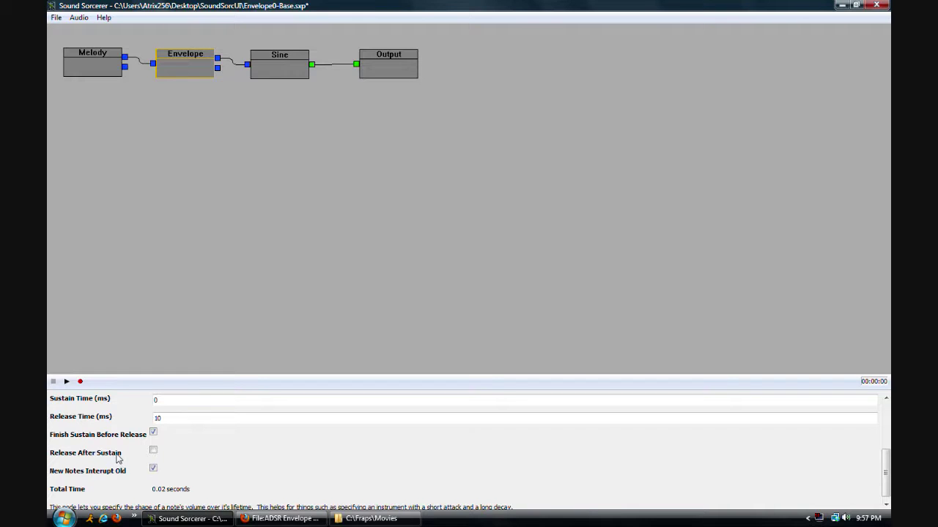
Compare the Envelope settings with the ADSR graph and tick Finish Sustain Before Release
click(269, 519)
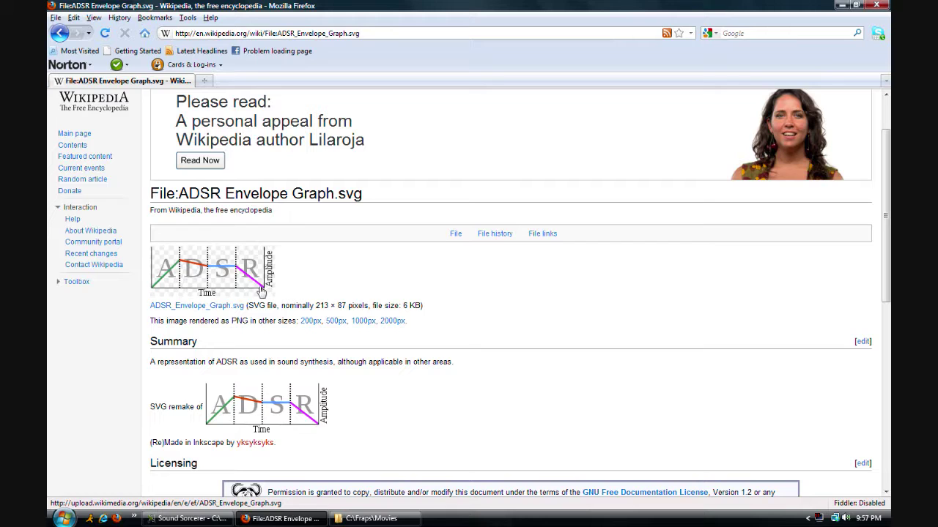
mouse_move(218, 516)
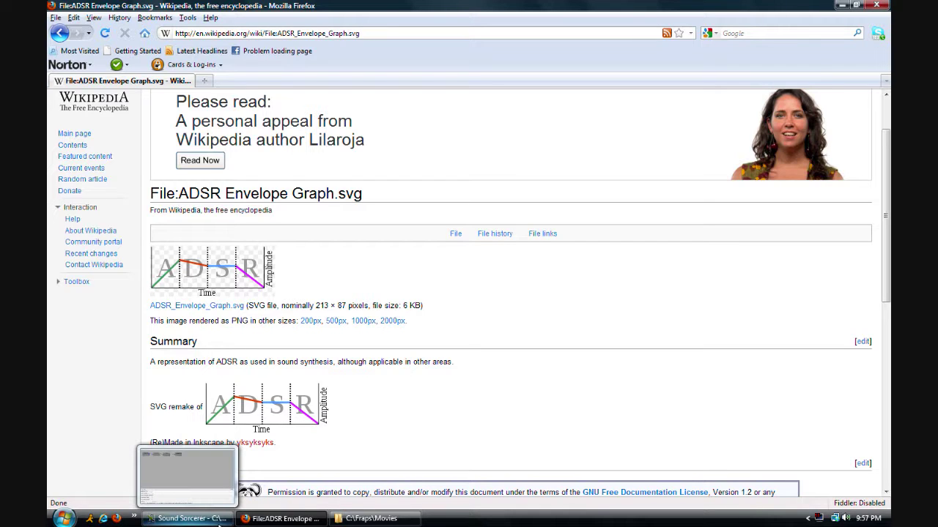
click(212, 518)
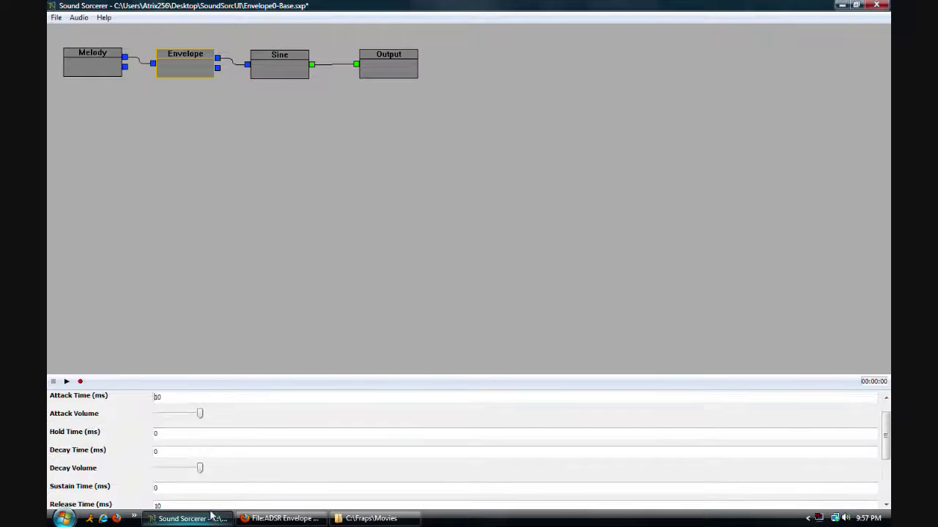
drag(886, 434, 886, 467)
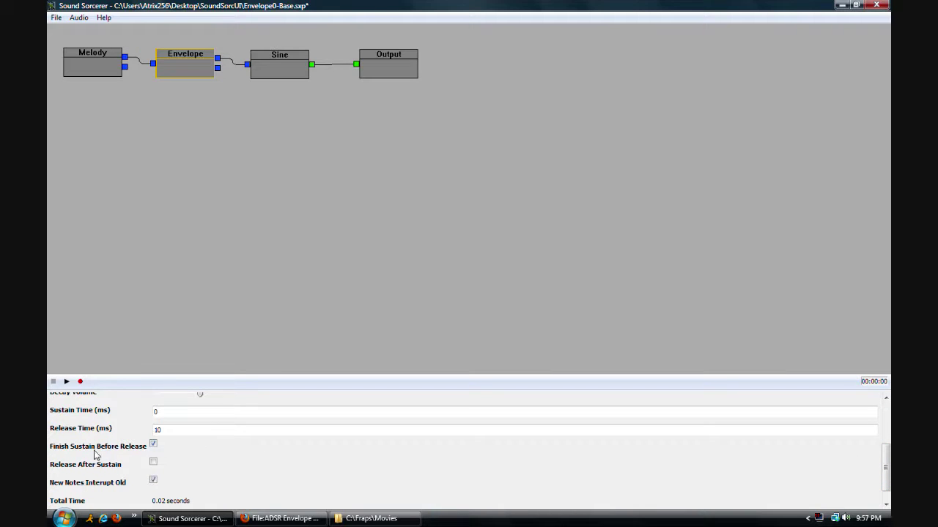
mouse_move(272, 523)
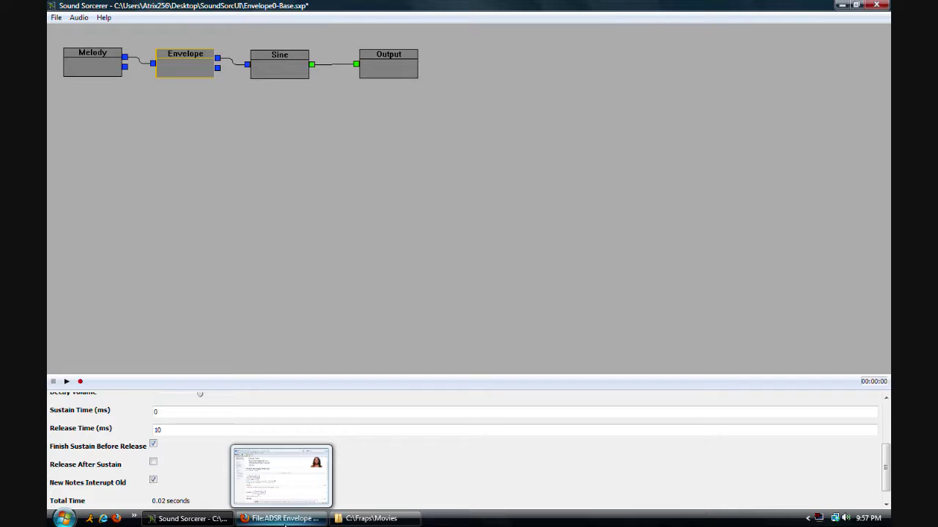
click(285, 522)
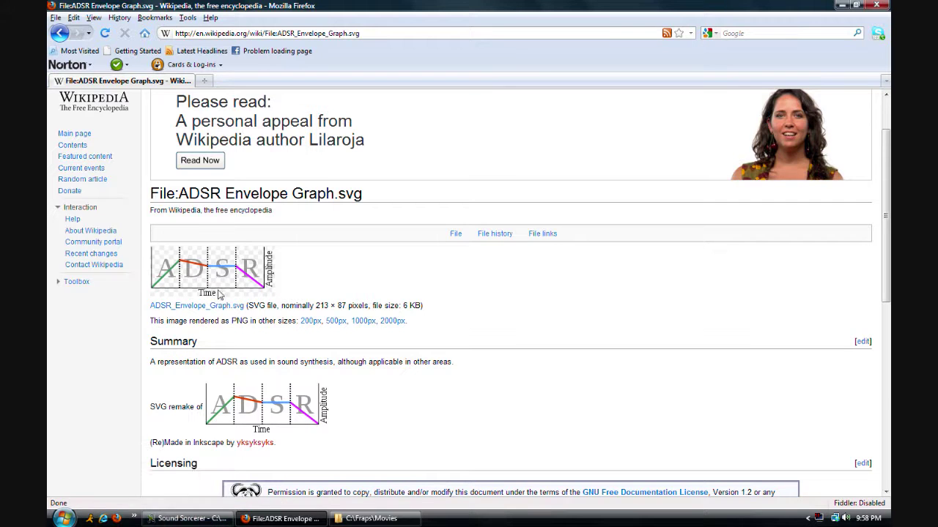
click(188, 518)
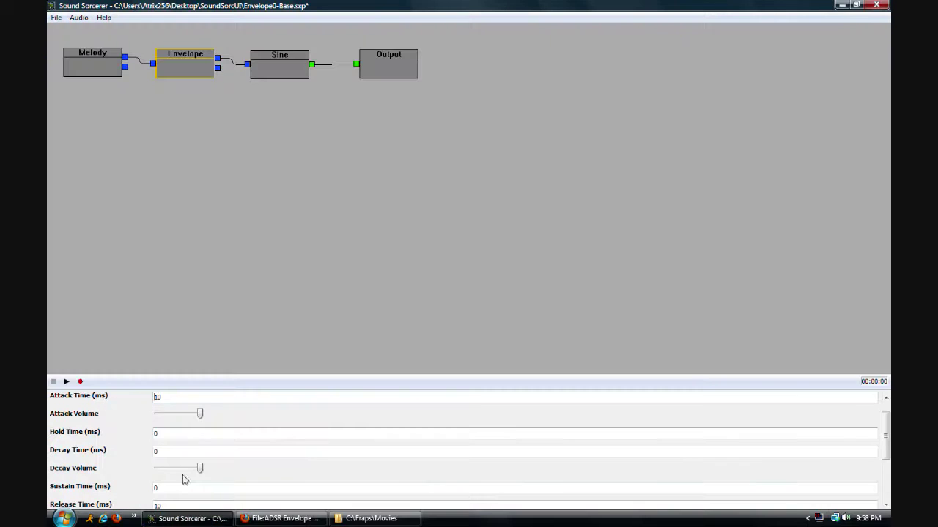
scroll(872, 486, down, 3)
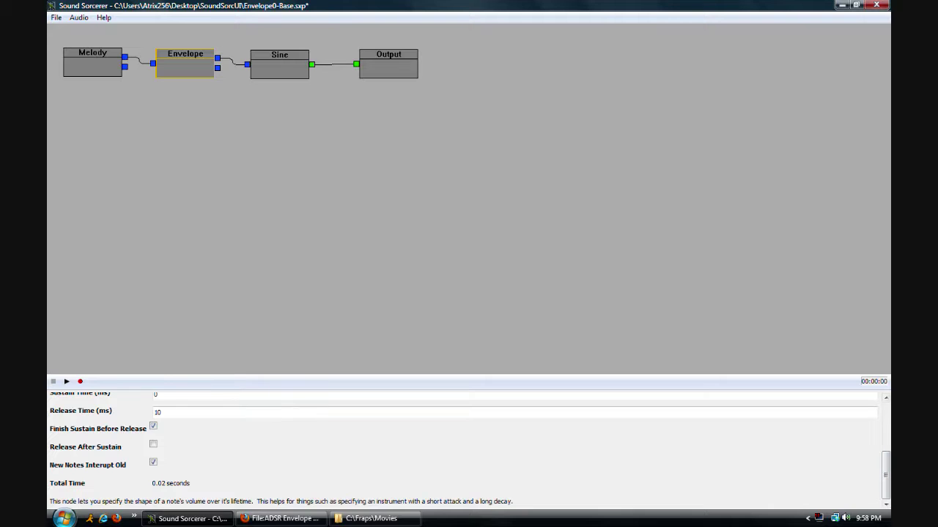
click(154, 428)
Open Envelope1-Bells.sxp via File > Open, discarding the base patch's changes
click(55, 17)
click(65, 44)
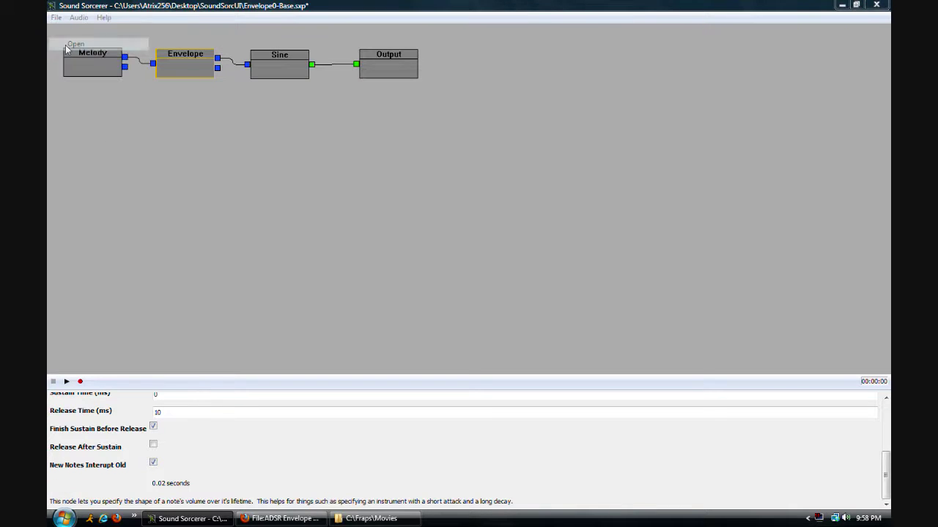
click(522, 299)
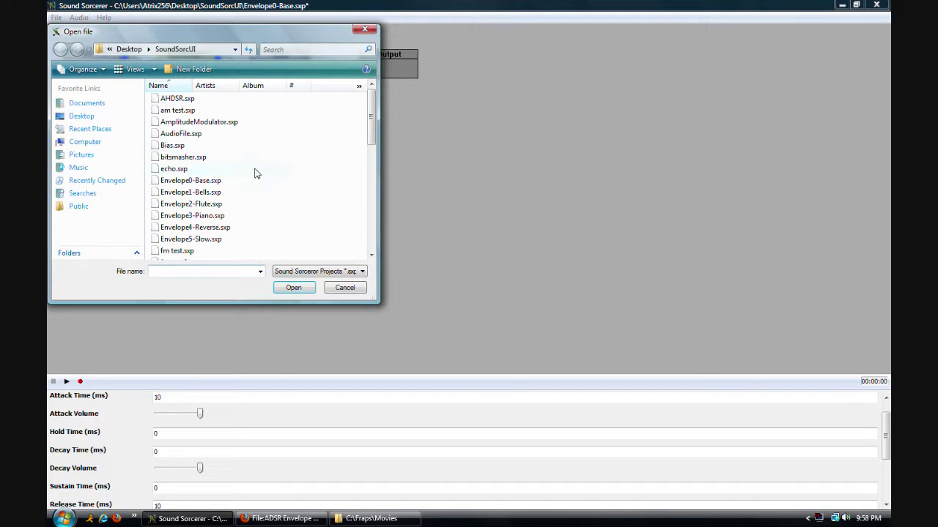
double_click(224, 196)
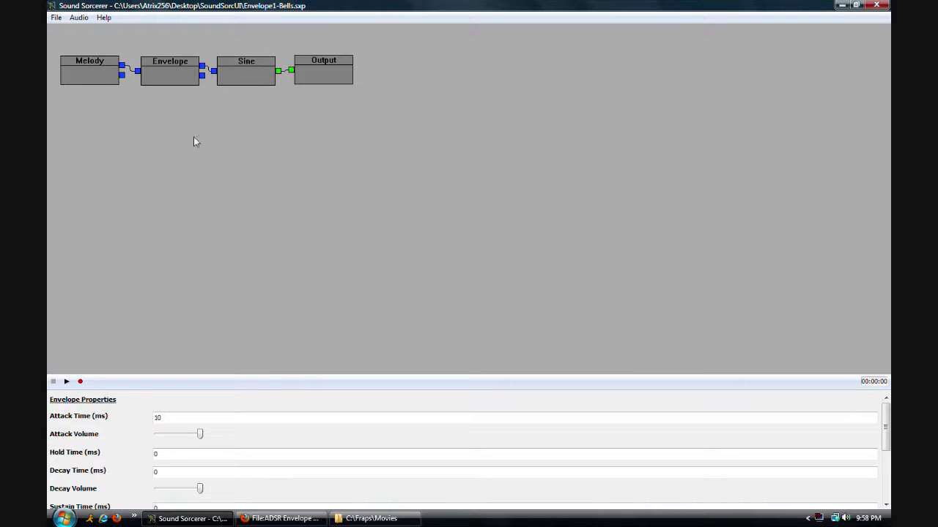
Play the bells patch, then inspect the Envelope's 100 ms decay and 890 ms release
click(211, 156)
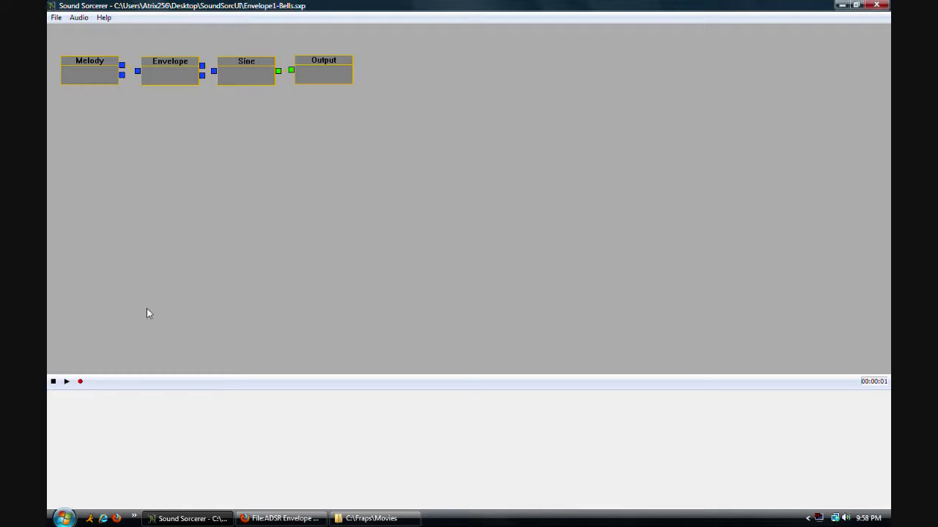
click(53, 381)
click(170, 80)
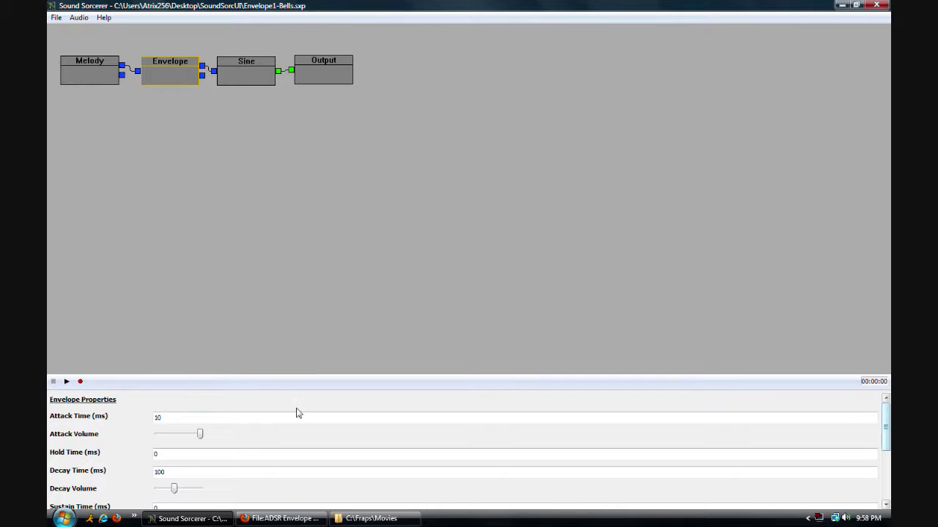
click(161, 417)
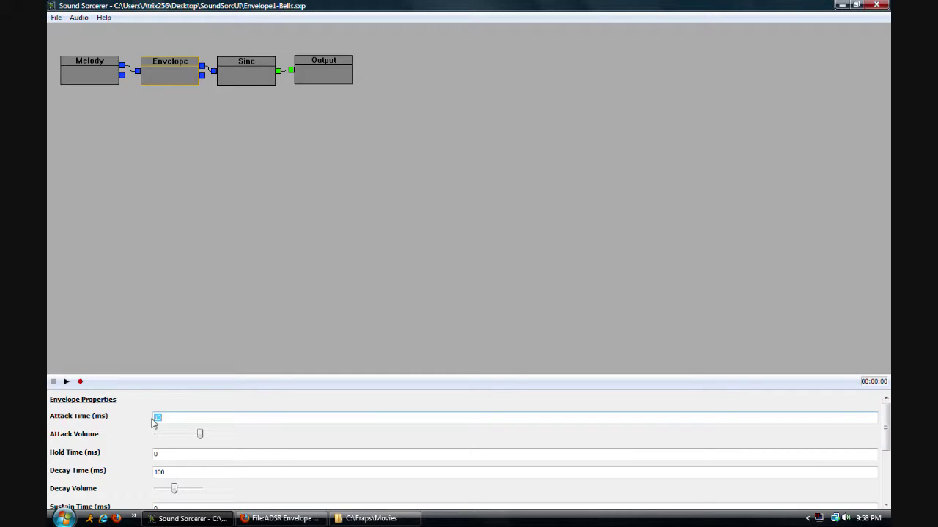
drag(885, 429, 835, 447)
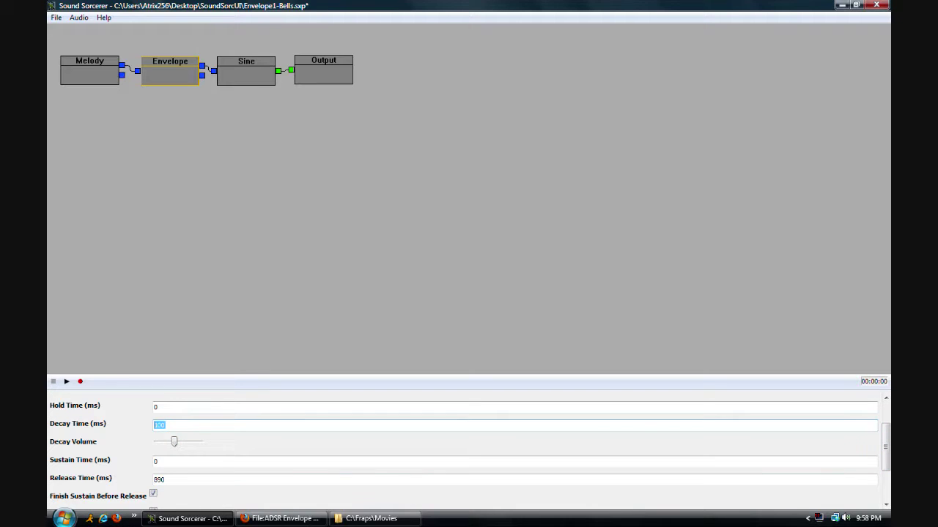
scroll(886, 449, up, 2)
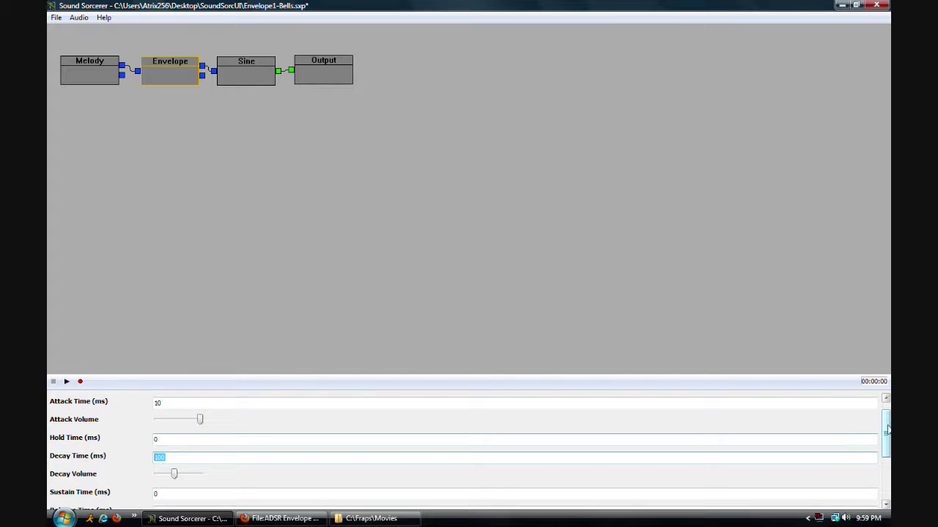
scroll(168, 410, down, 3)
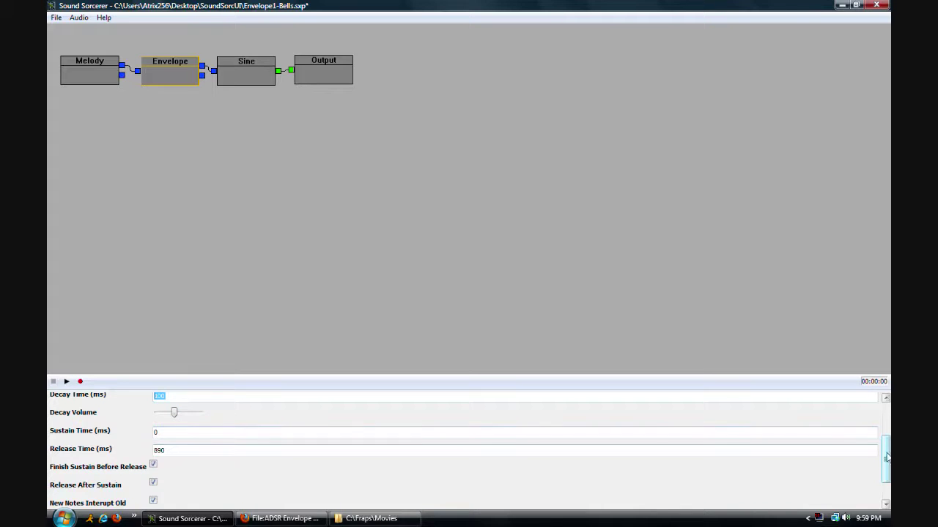
drag(885, 448, 886, 477)
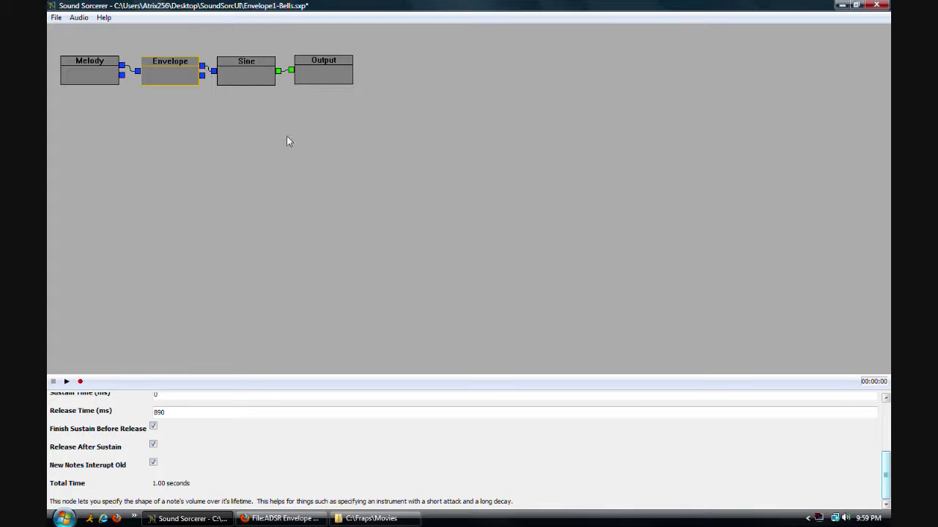
click(85, 67)
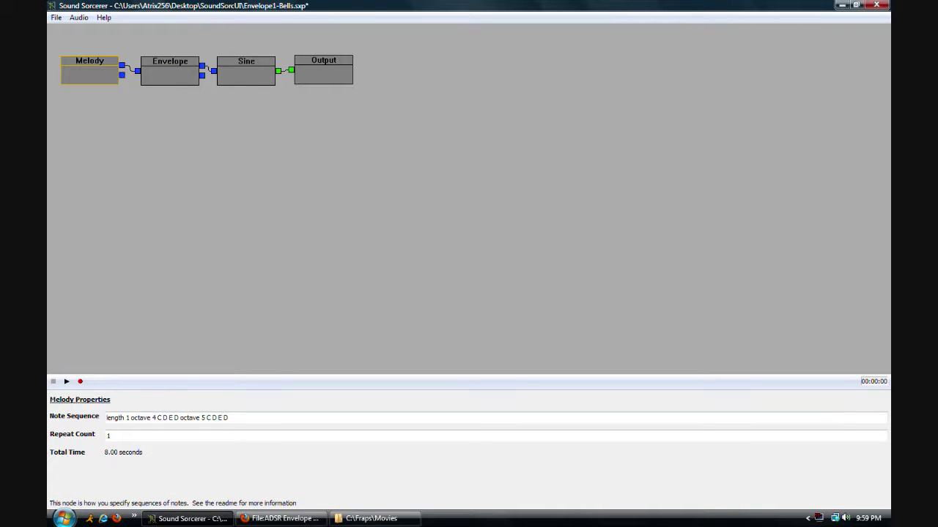
click(179, 86)
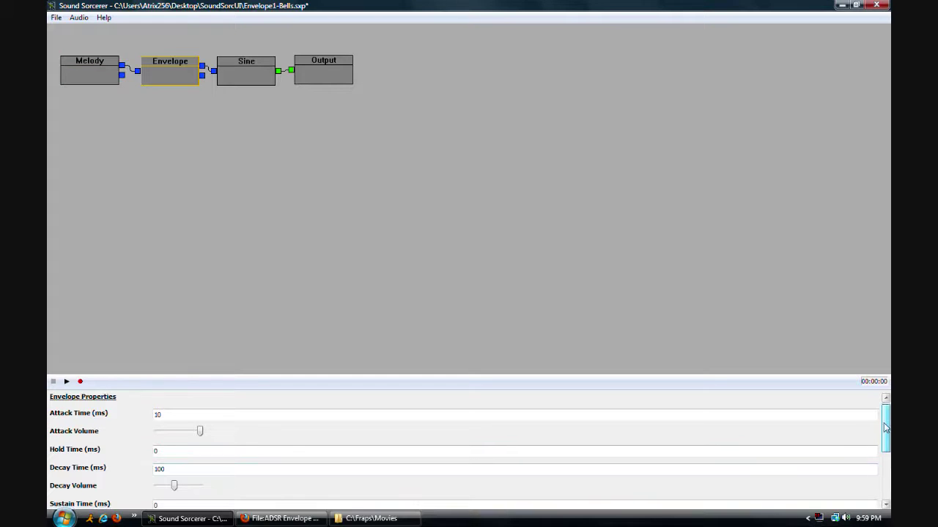
drag(885, 429, 886, 464)
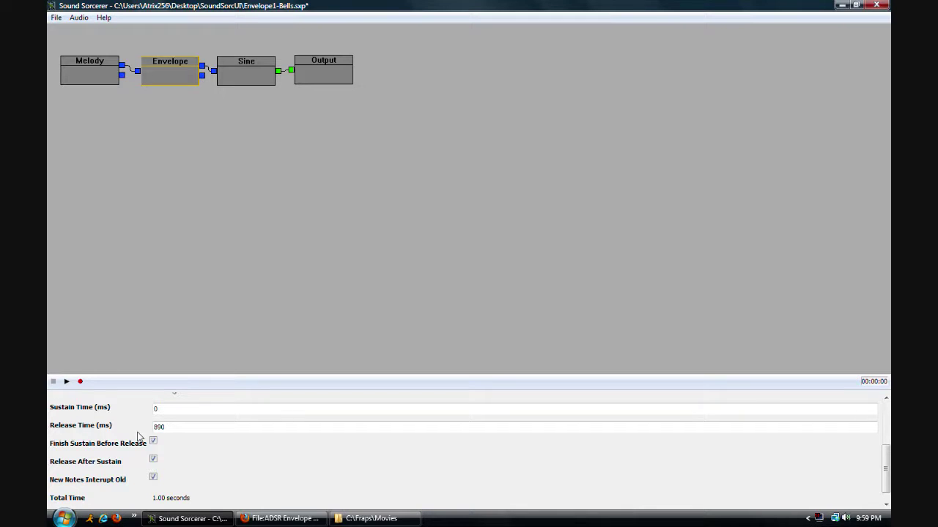
click(56, 18)
Open Envelope2-Flute.sxp without saving the bells edits, then play it through and stop
click(74, 44)
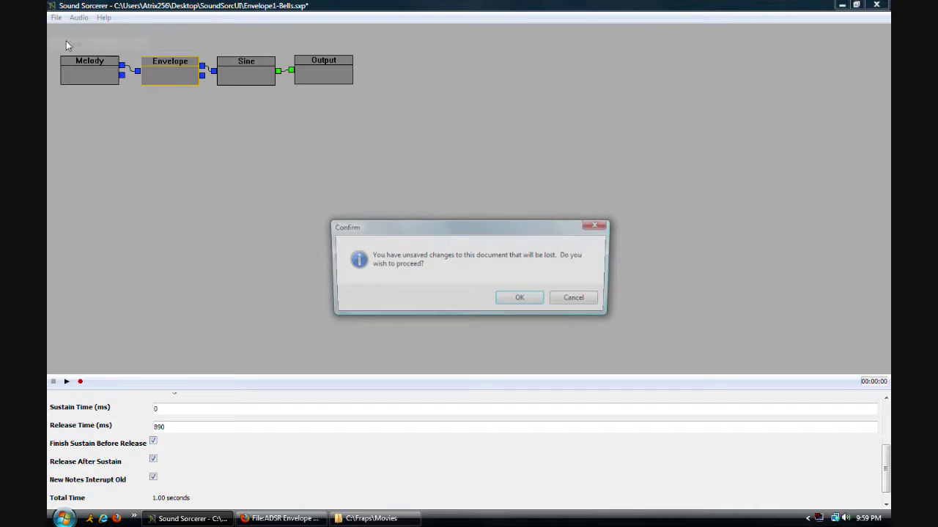
click(520, 299)
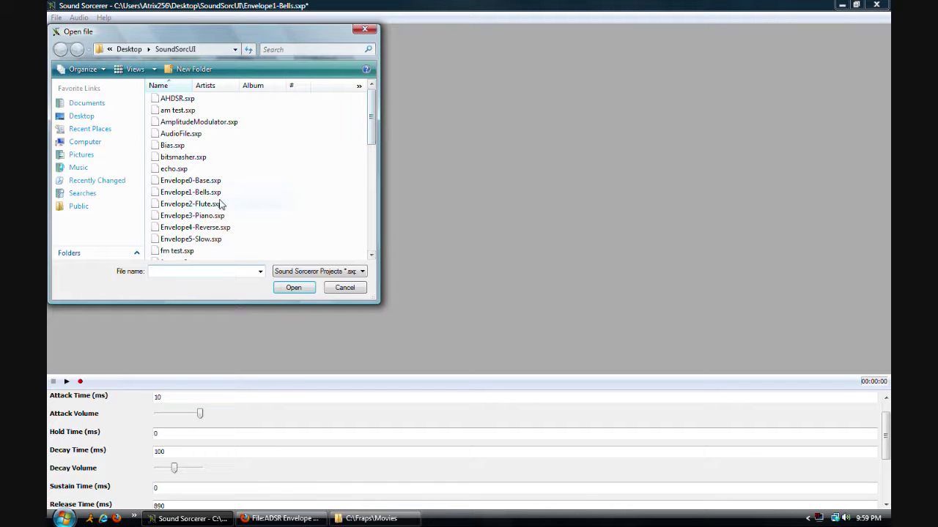
double_click(219, 205)
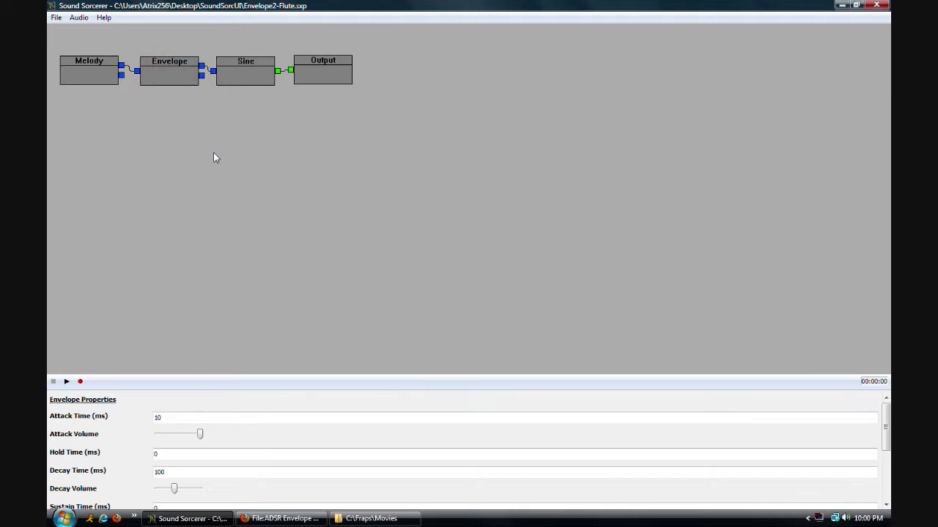
key(space)
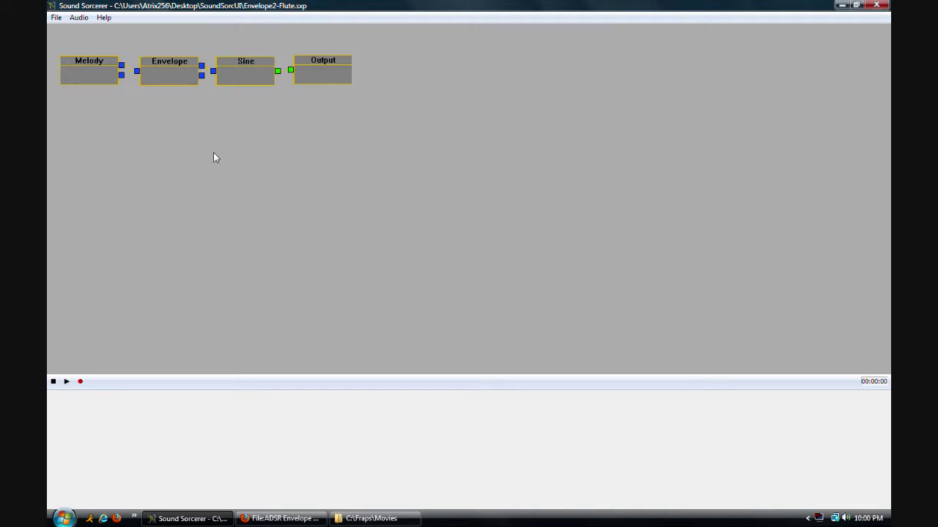
click(53, 383)
Inspect the Flute envelope values: 100 ms attack, 400 ms decay, 300 ms release
click(161, 77)
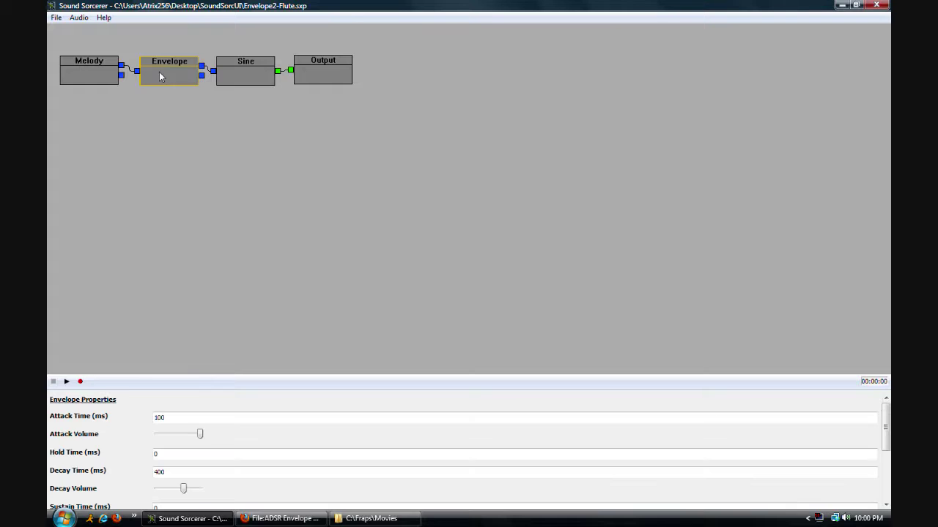
double_click(191, 418)
drag(887, 412, 887, 416)
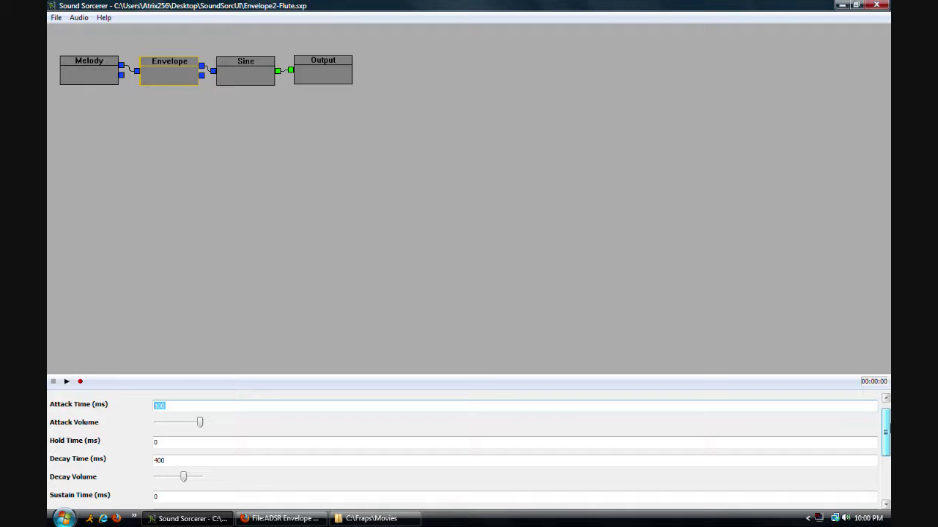
drag(886, 427, 885, 430)
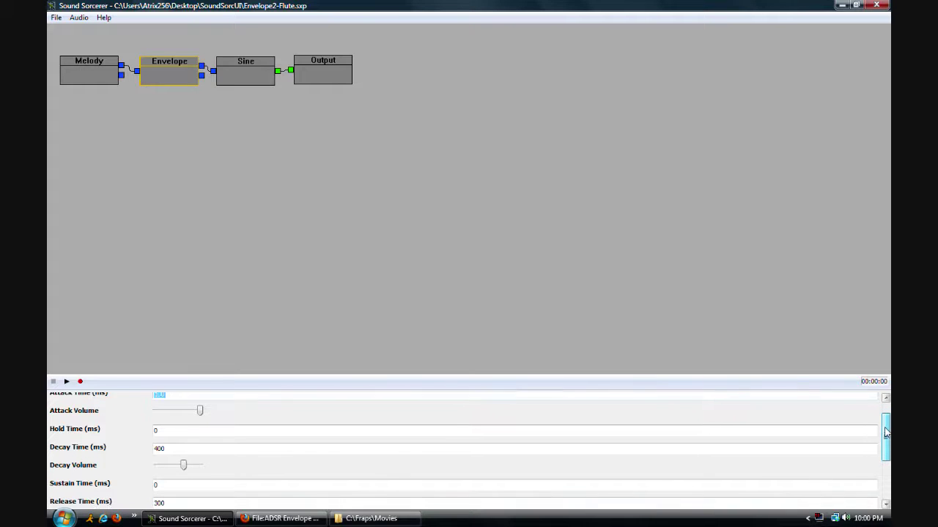
key(Tab)
key(Tab)
key(Tab)
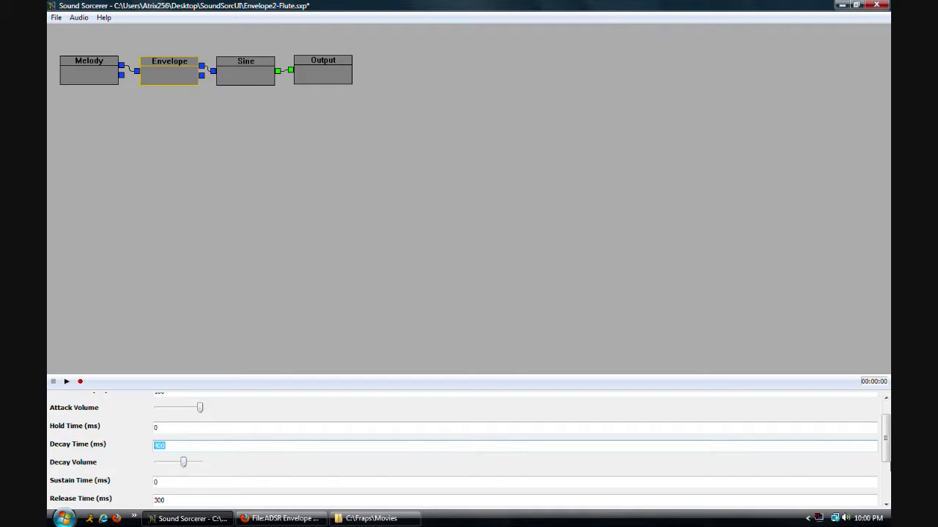
scroll(184, 464, down, 2)
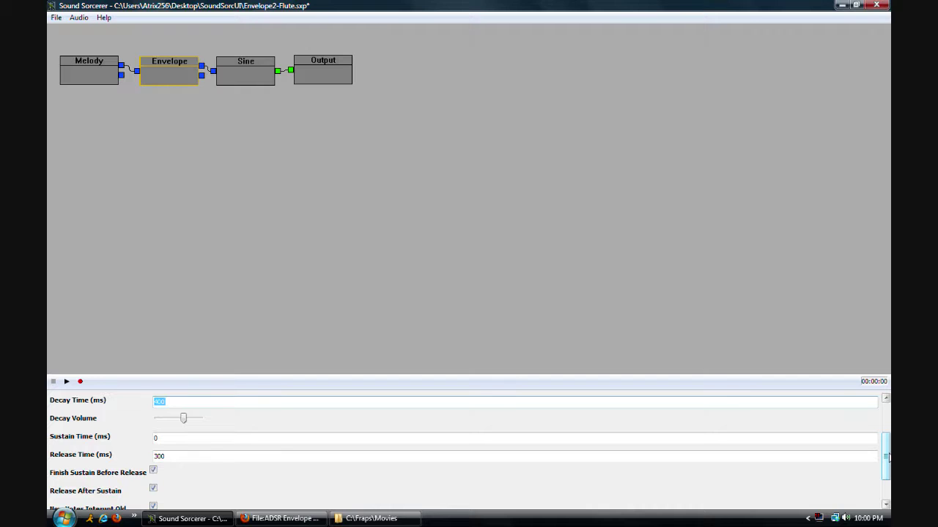
mouse_move(887, 456)
mouse_down()
mouse_move(886, 445)
mouse_move(886, 472)
mouse_move(886, 431)
mouse_move(884, 447)
mouse_up()
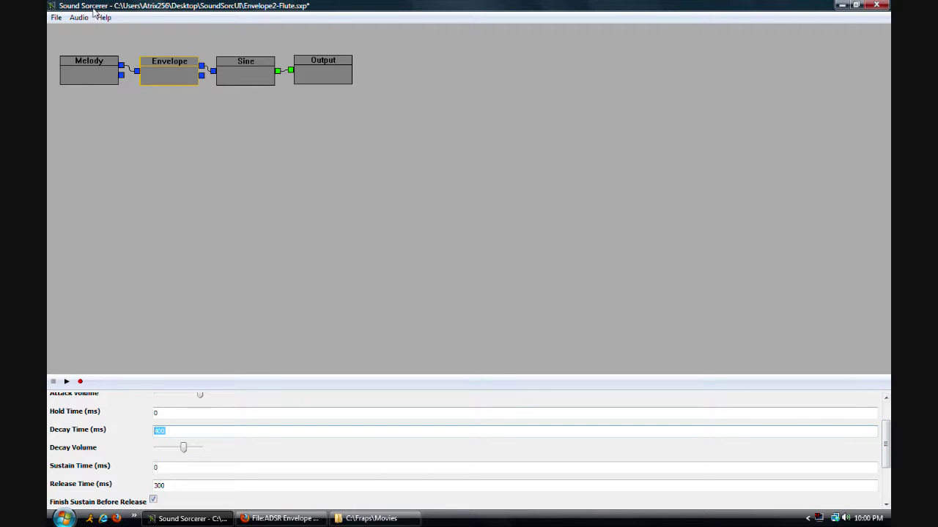
click(56, 17)
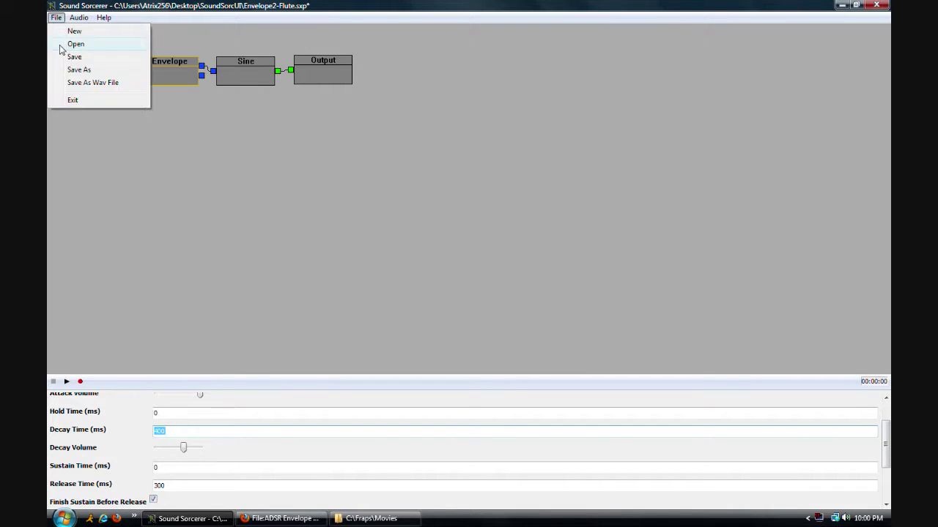
Discard the Flute edits, open Envelope3-Piano.sxp, and play it through once
click(60, 44)
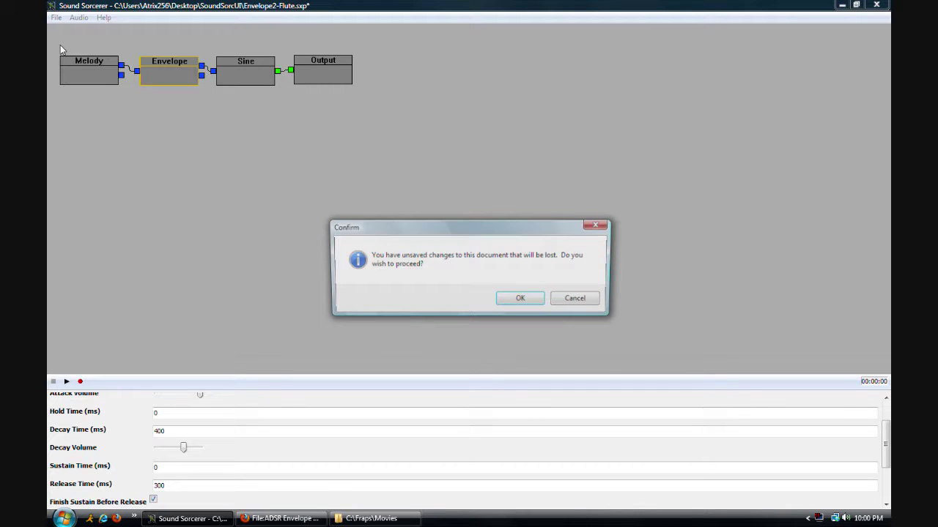
click(520, 299)
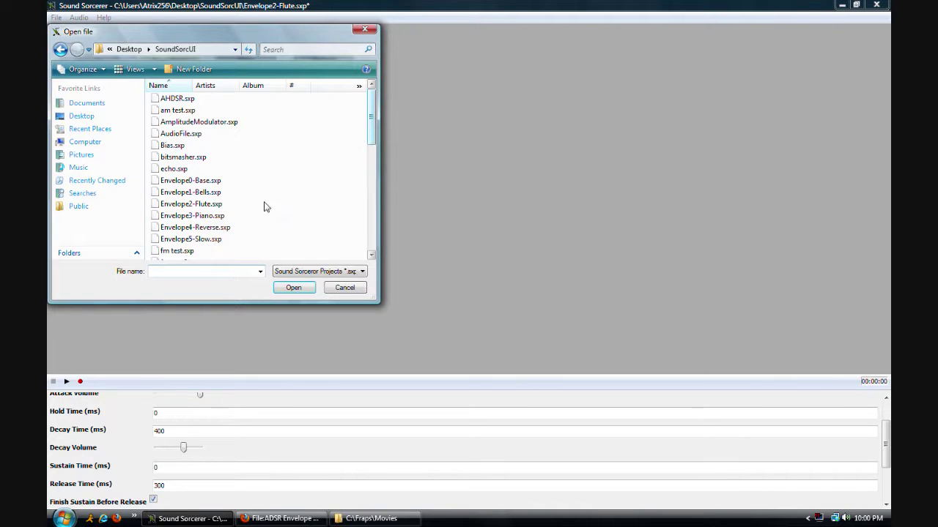
key(Escape)
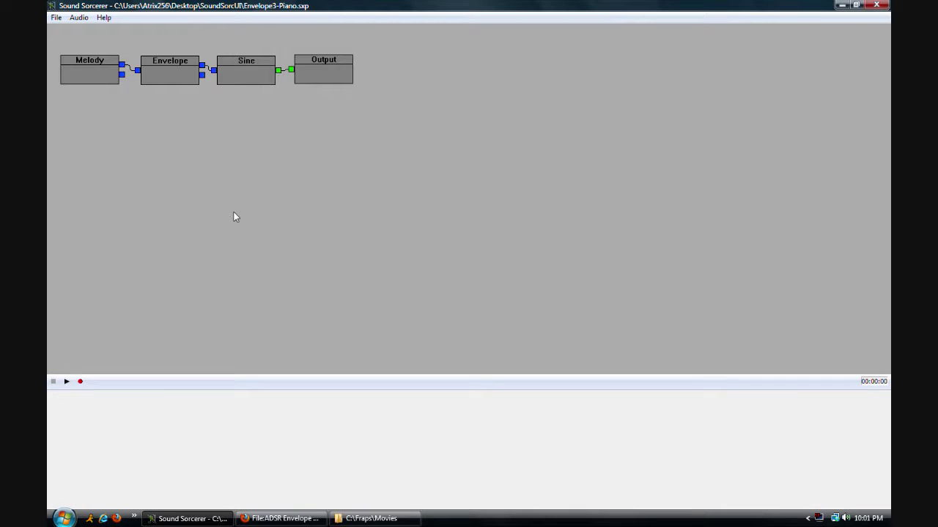
key(space)
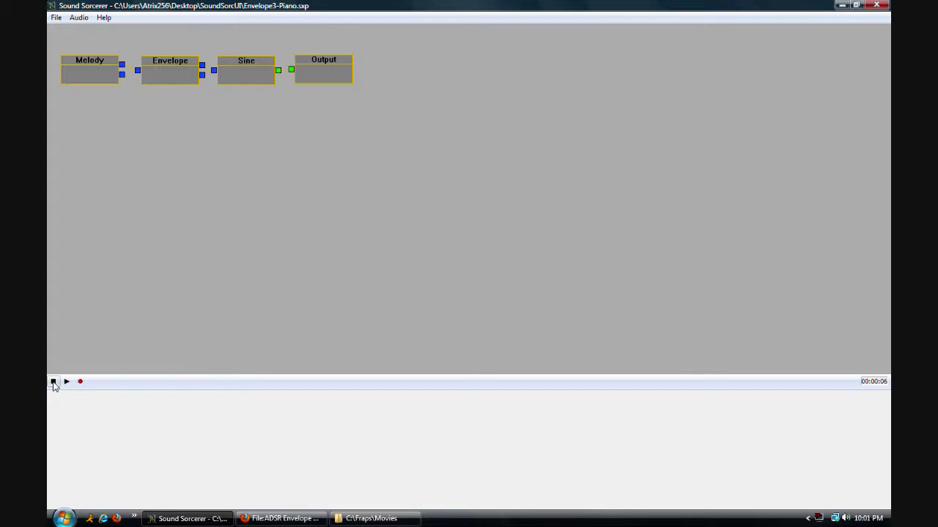
click(53, 381)
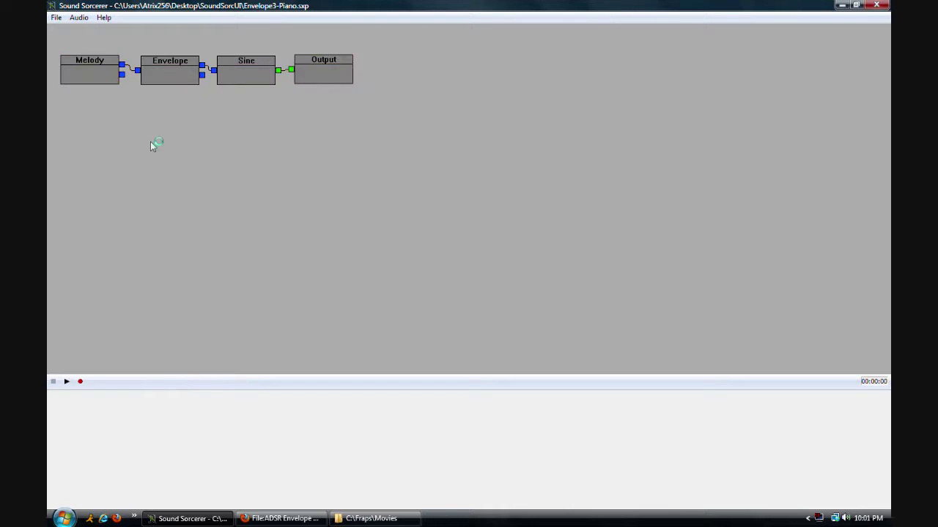
Review the Piano envelope values: 10 ms attack, 300 ms decay, 600 ms release
click(170, 76)
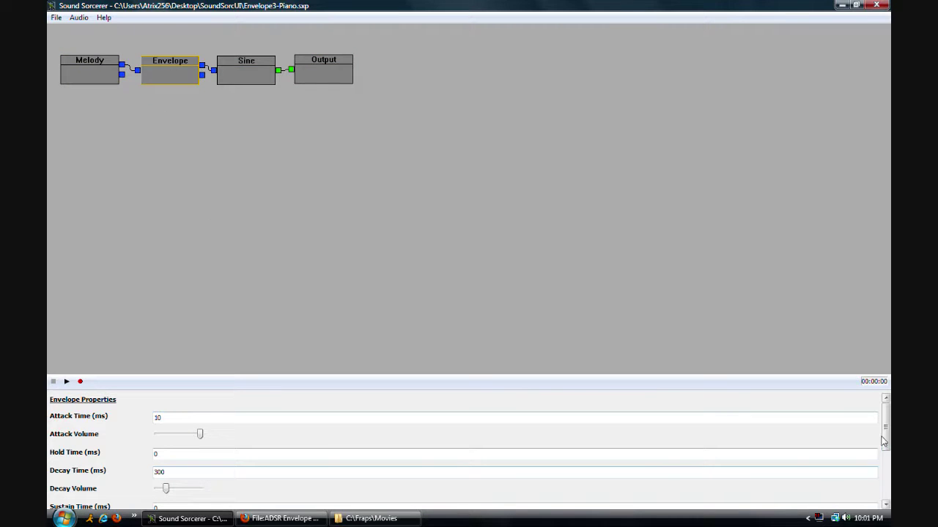
drag(886, 440, 888, 456)
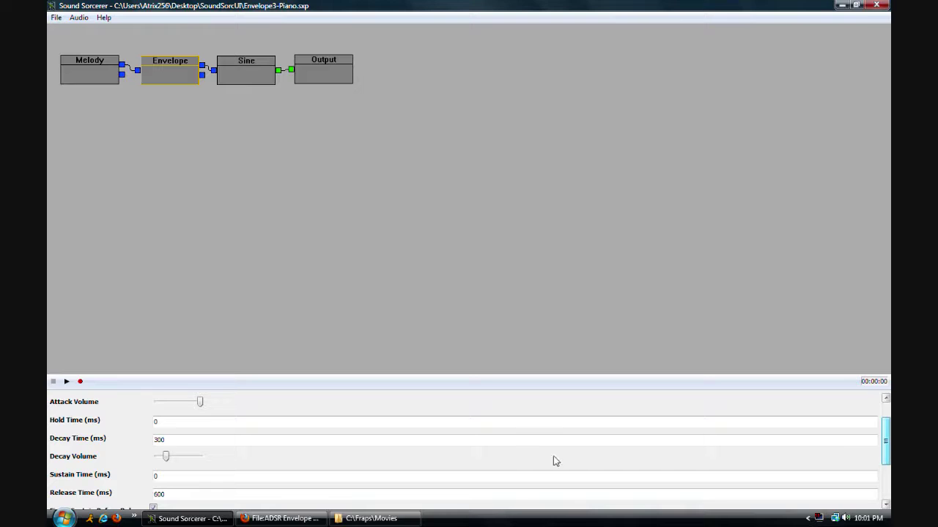
click(168, 458)
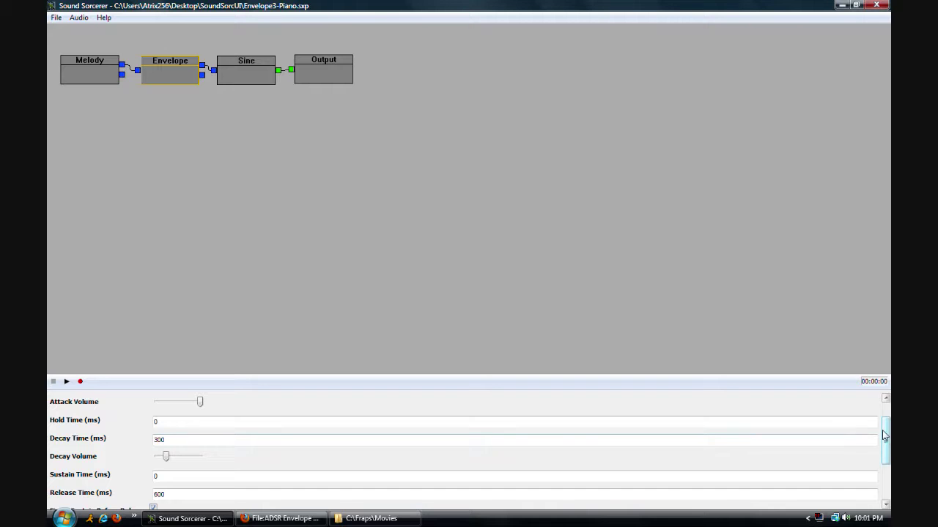
drag(884, 435, 885, 451)
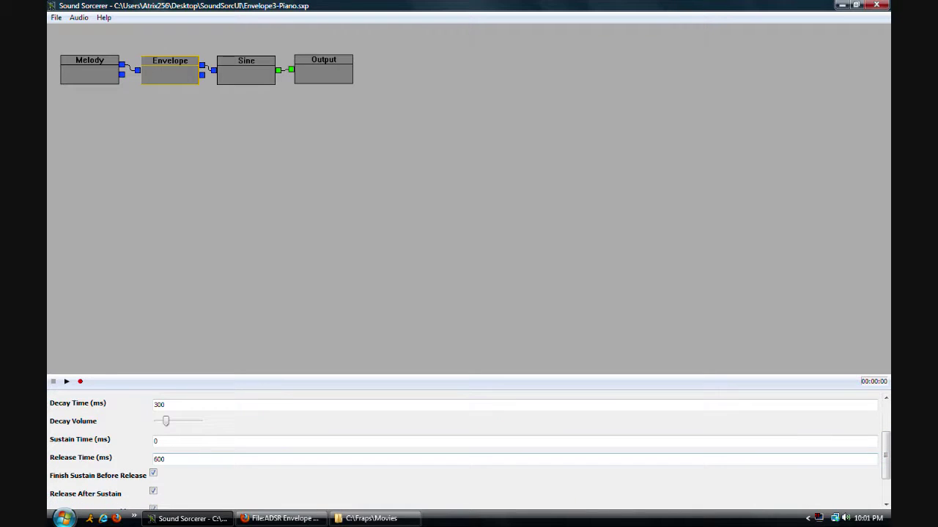
double_click(159, 459)
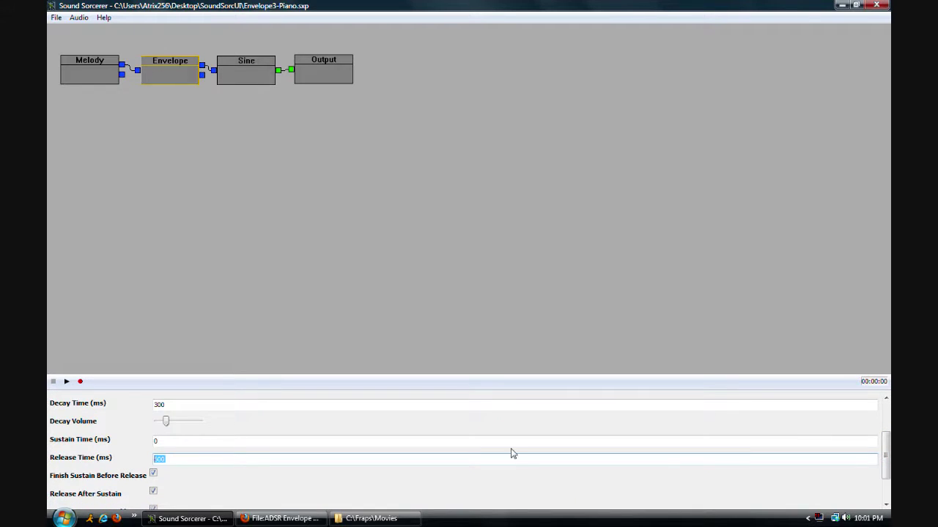
click(56, 18)
Open Envelope4-Reverse.sxp and select its Envelope node
click(65, 43)
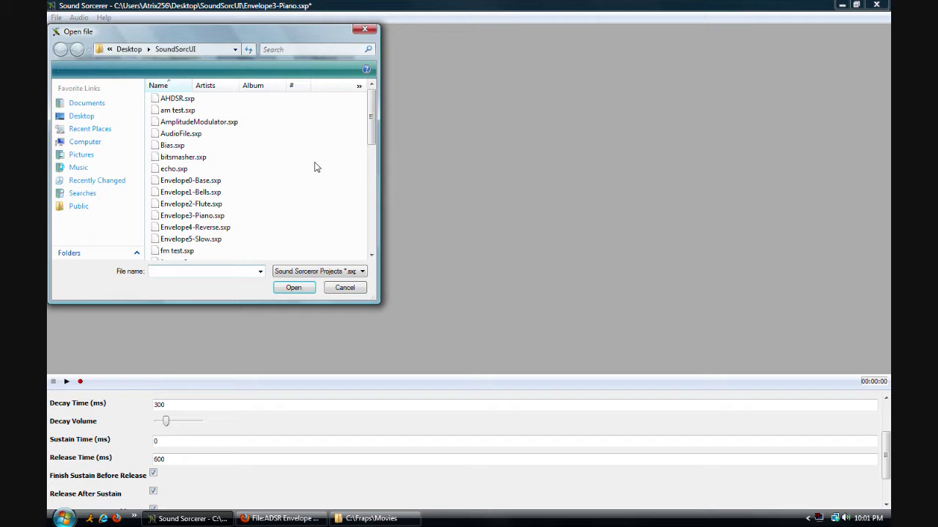
key(Escape)
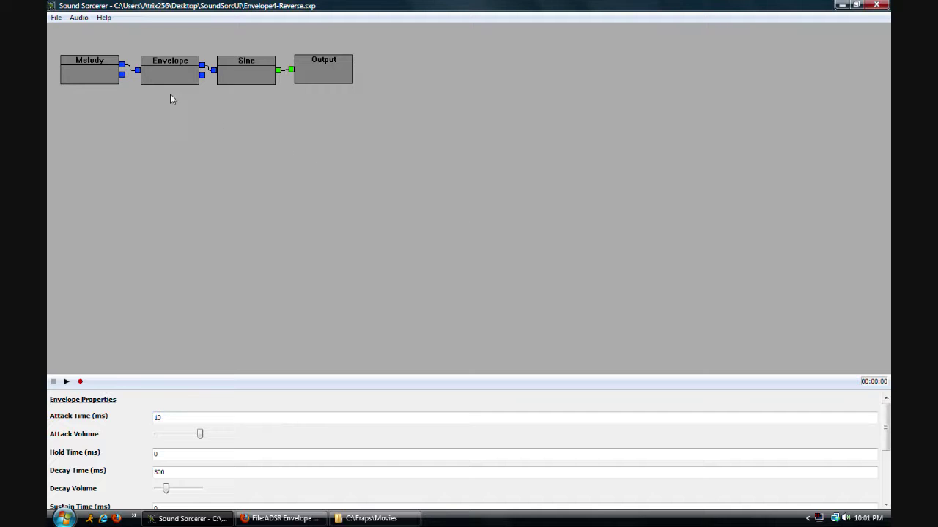
click(167, 73)
Check the Reverse envelope values: 500 ms attack, 100 ms decay, 10 ms release
scroll(883, 454, down, 3)
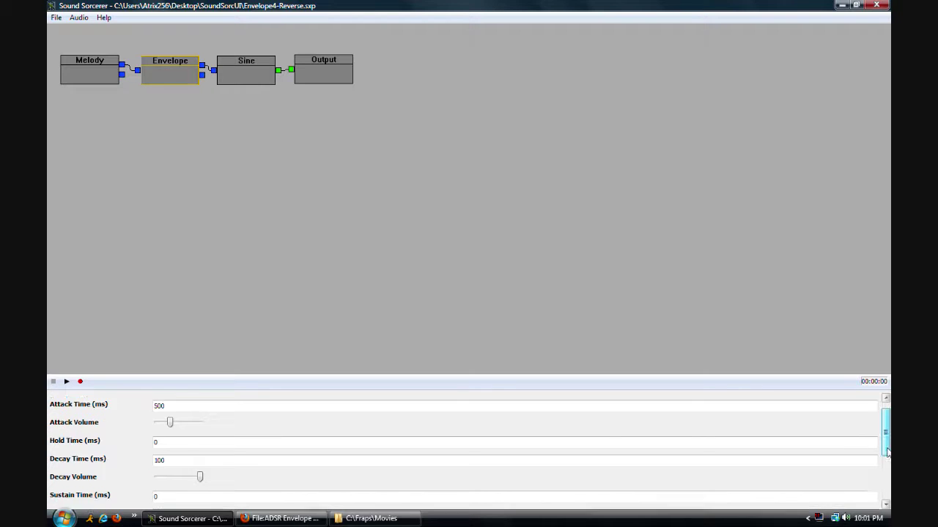
scroll(879, 452, up, 3)
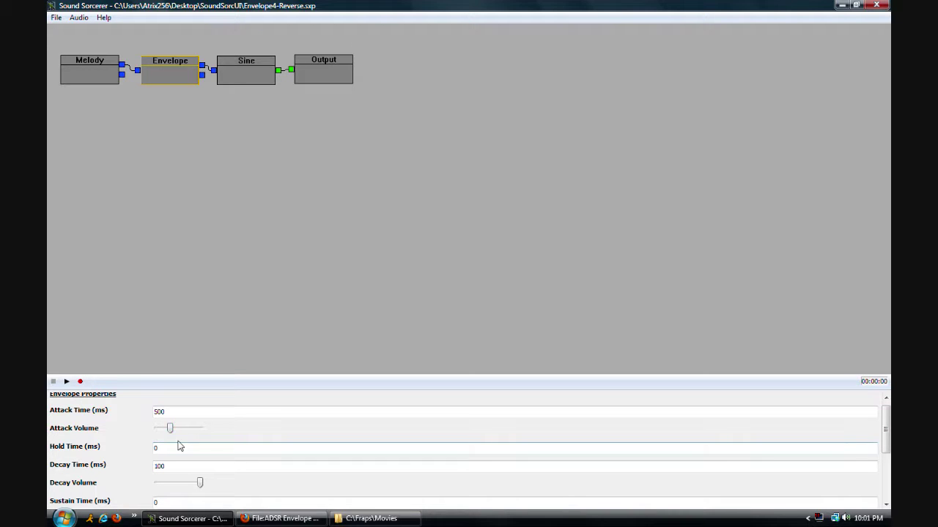
scroll(886, 435, down, 1)
scroll(887, 435, up, 1)
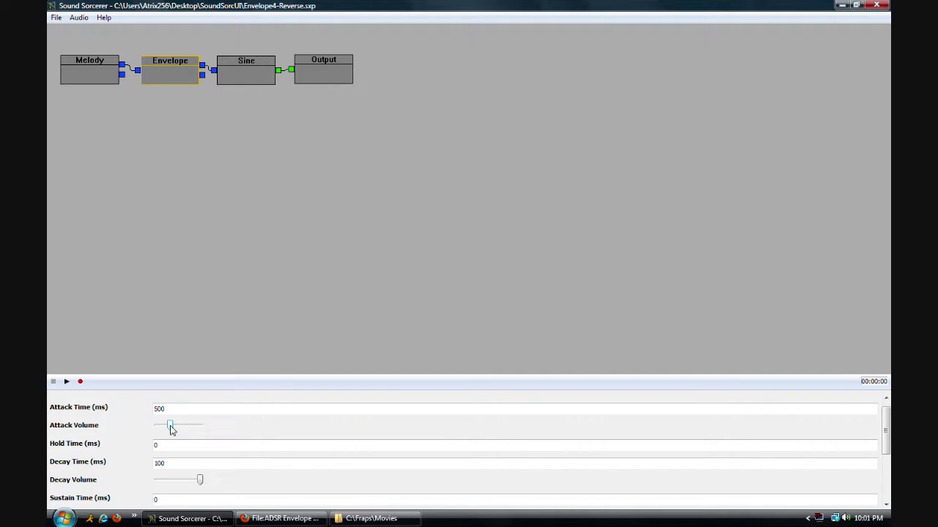
click(171, 429)
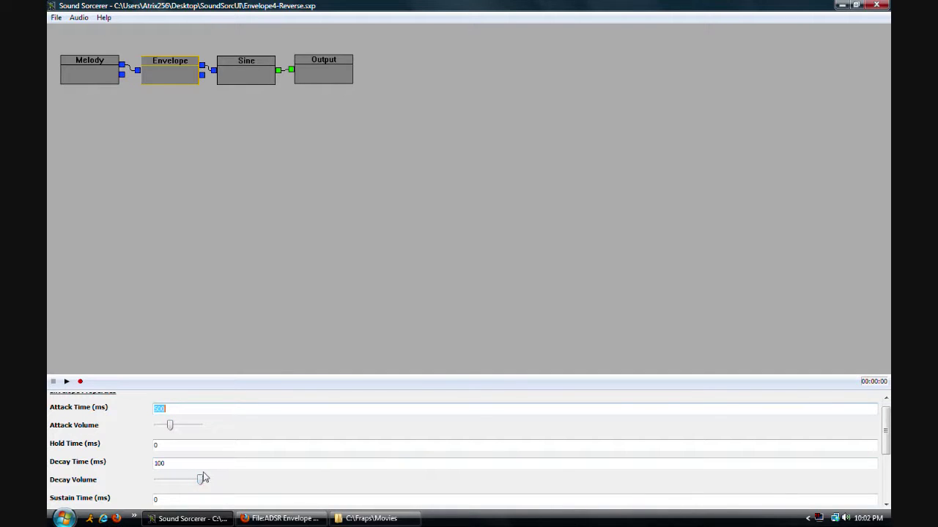
scroll(886, 460, down, 2)
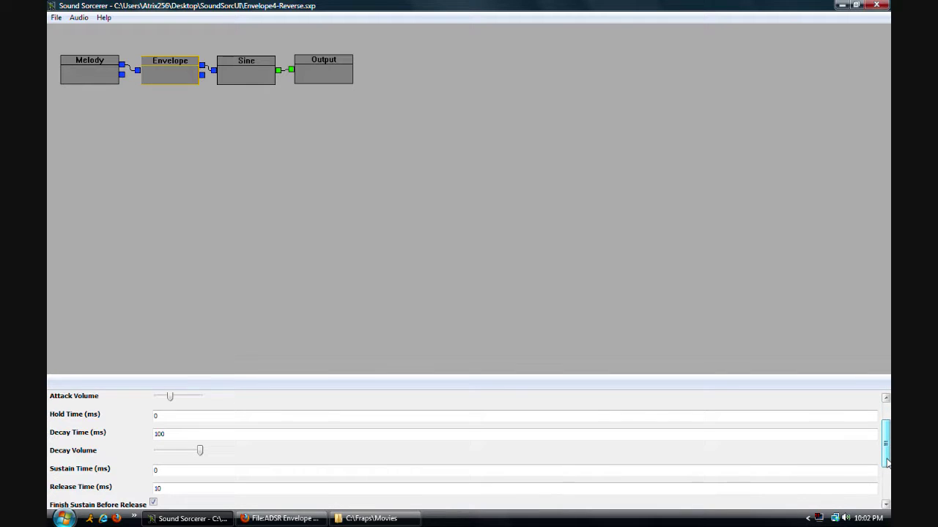
scroll(886, 461, down, 1)
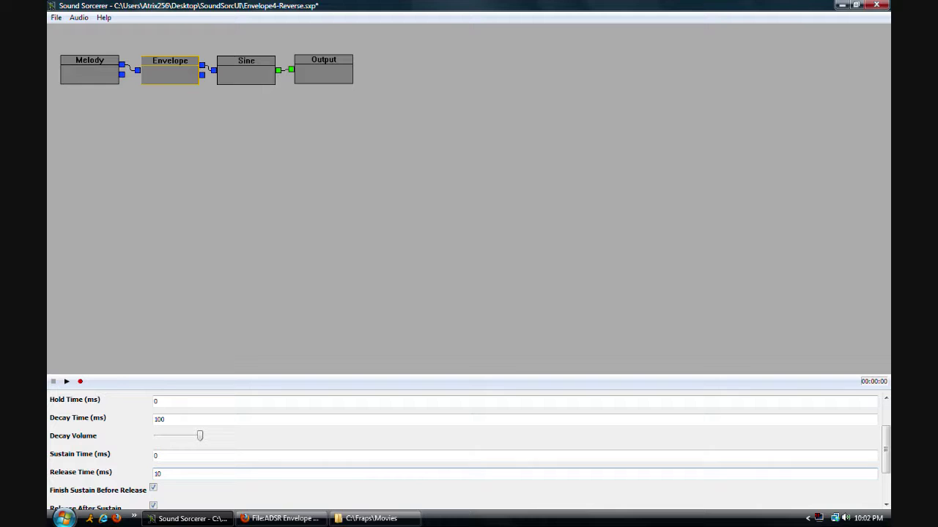
Play the Envelope4-Reverse patch once and stop it
click(368, 256)
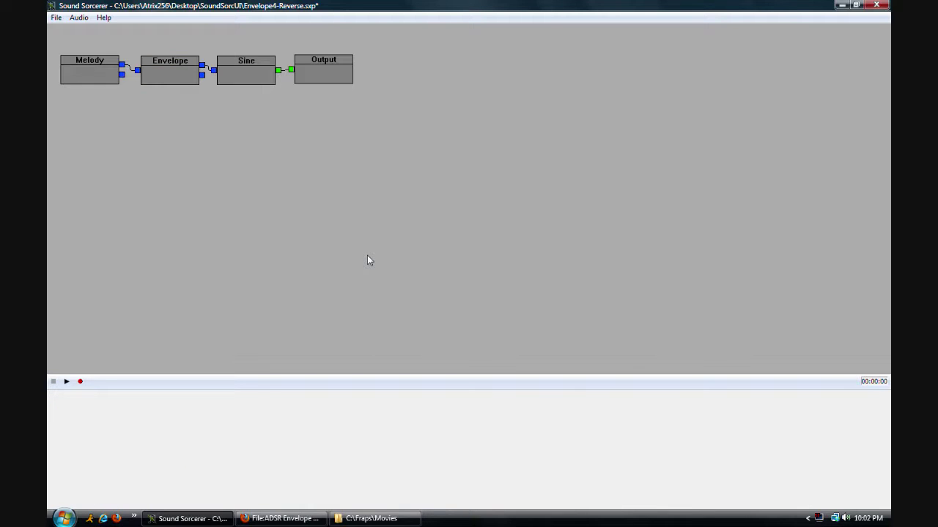
key(space)
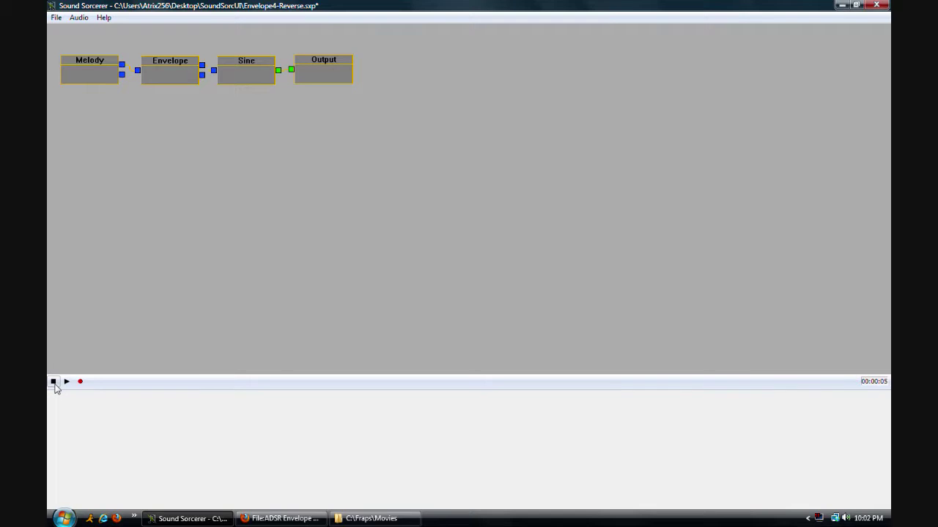
click(54, 382)
Bring back the Envelope node's settings showing 500 ms attack and 100 ms decay
click(174, 72)
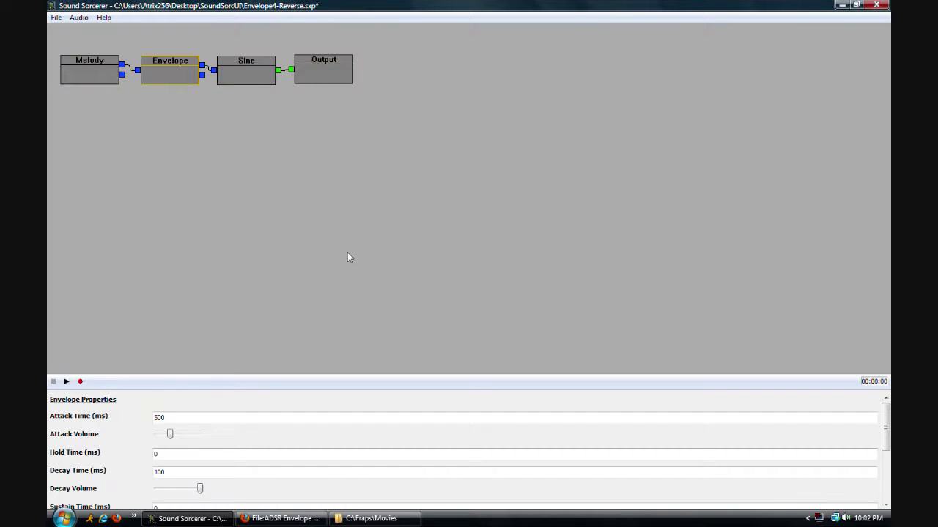
drag(887, 445, 885, 469)
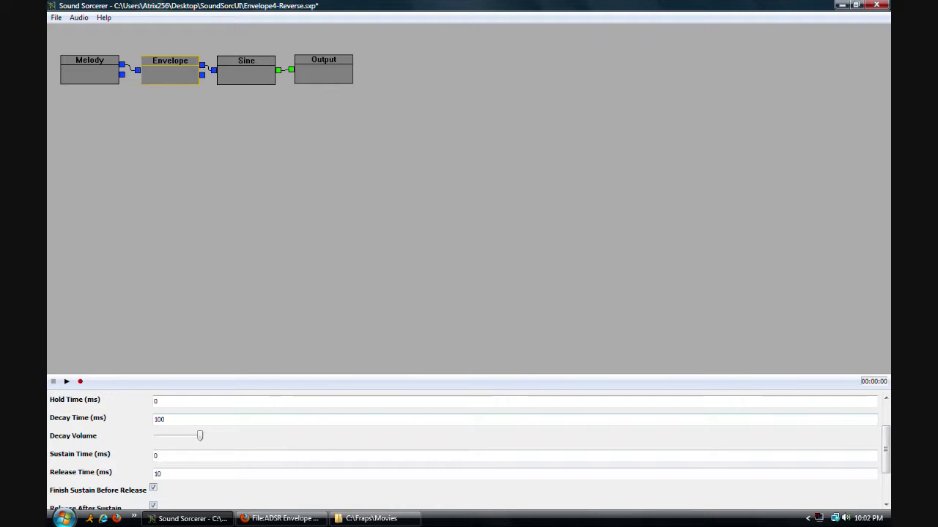
drag(885, 443, 886, 420)
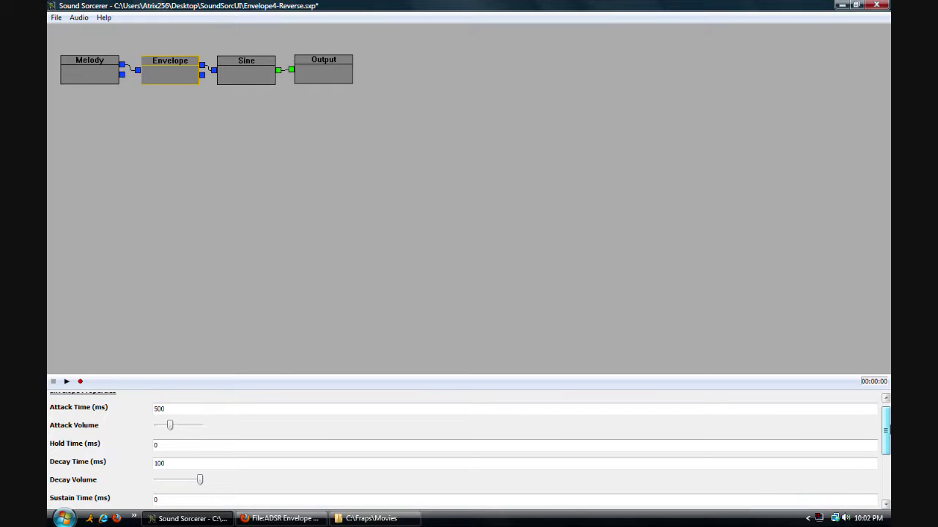
Open Envelope5-Slow.sxp, discarding the unsaved Reverse envelope changes
click(58, 20)
click(74, 46)
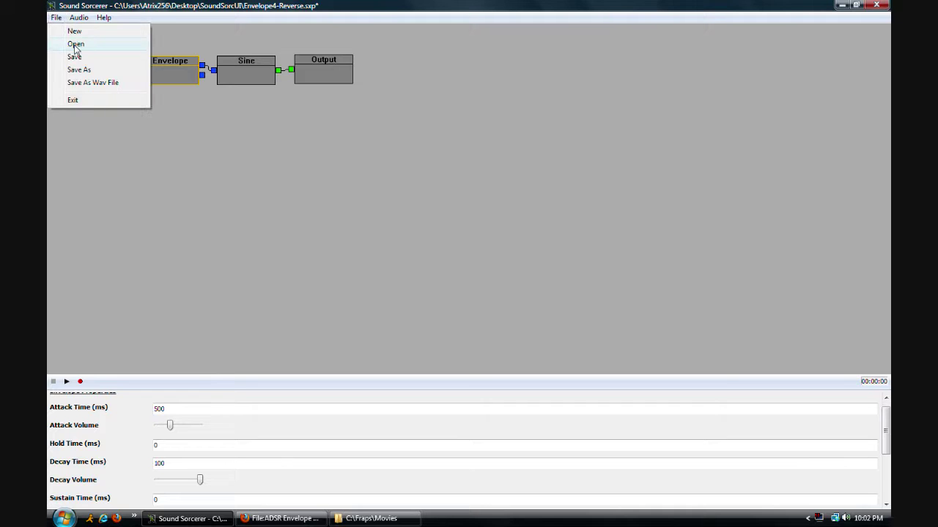
click(521, 299)
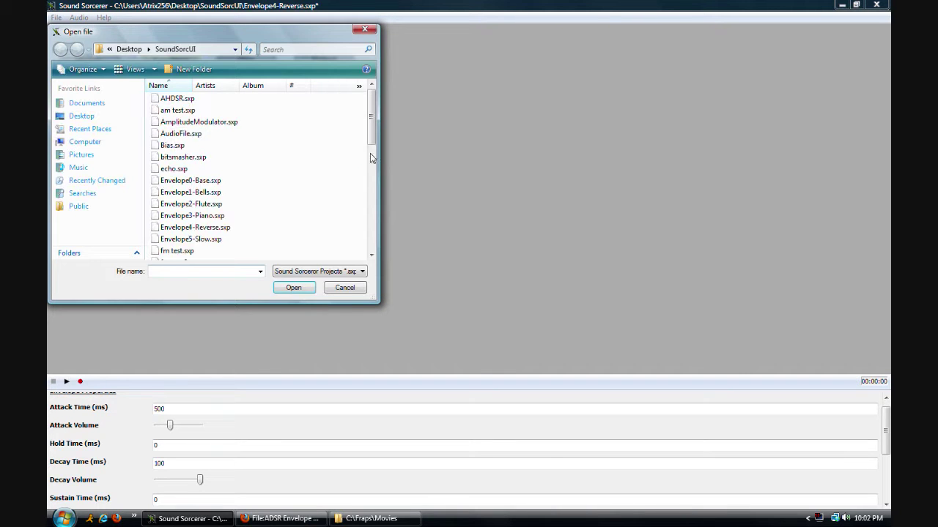
double_click(193, 241)
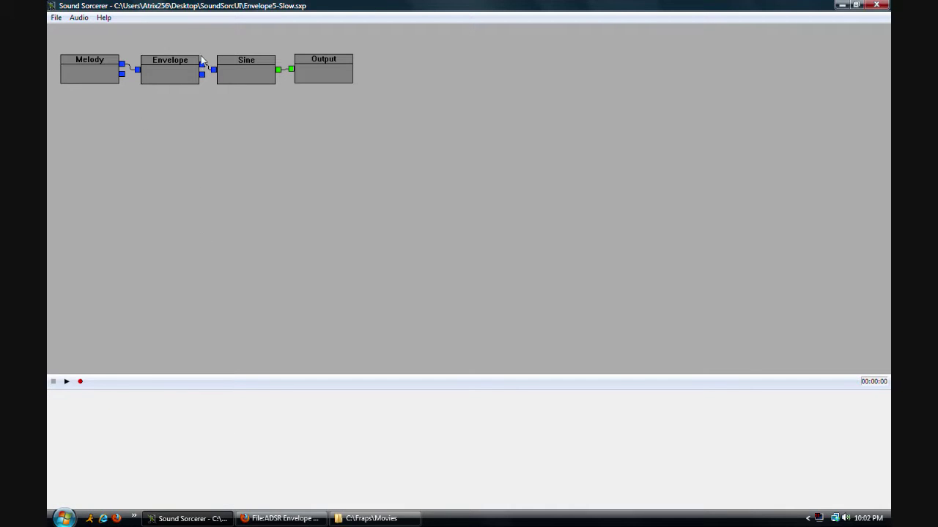
click(174, 78)
key(space)
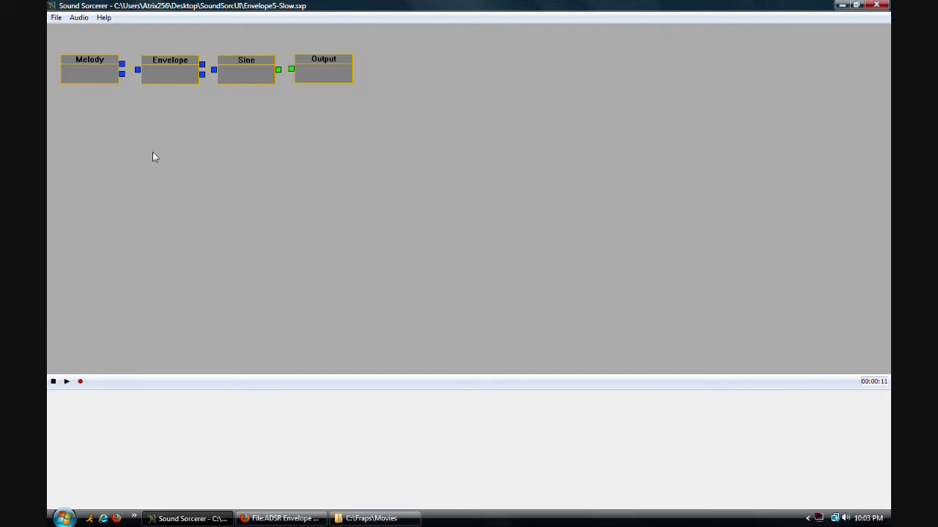
click(54, 381)
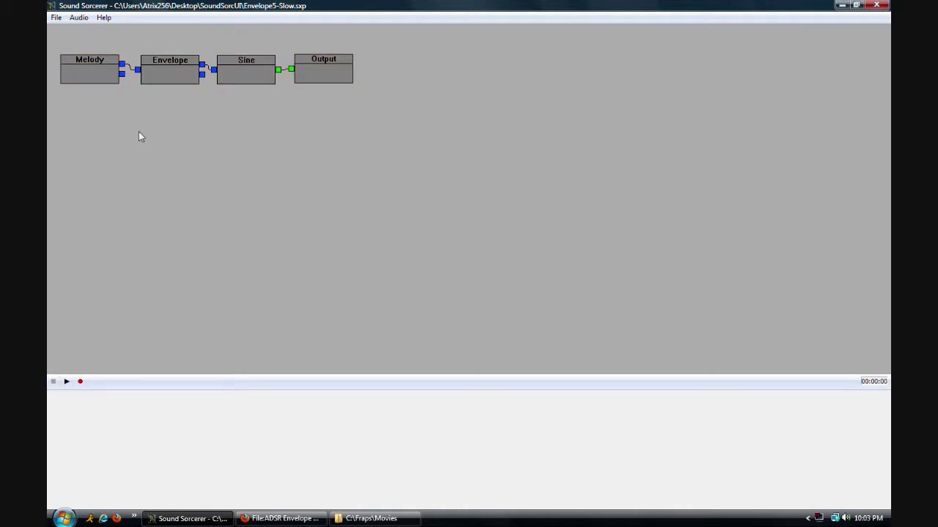
click(169, 69)
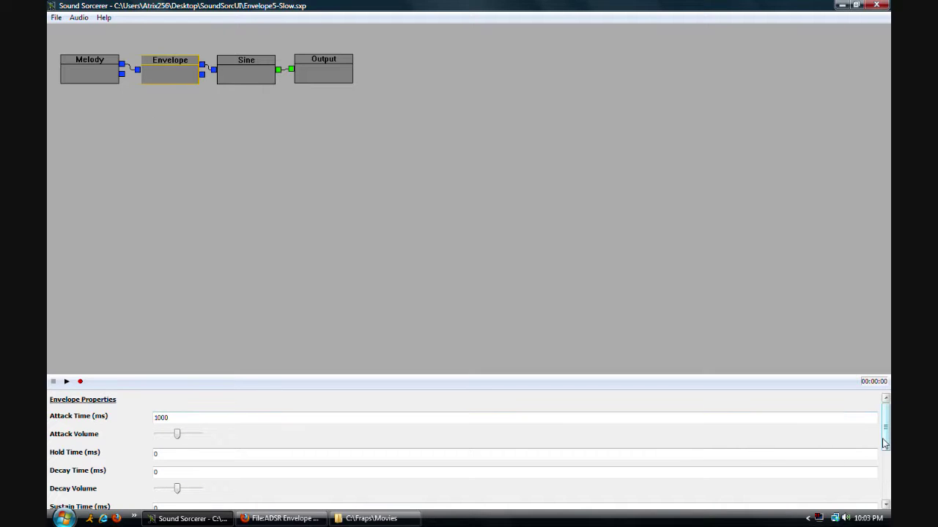
Check the Slow envelope's 1000 ms attack and 1000 ms release values
drag(885, 431, 885, 438)
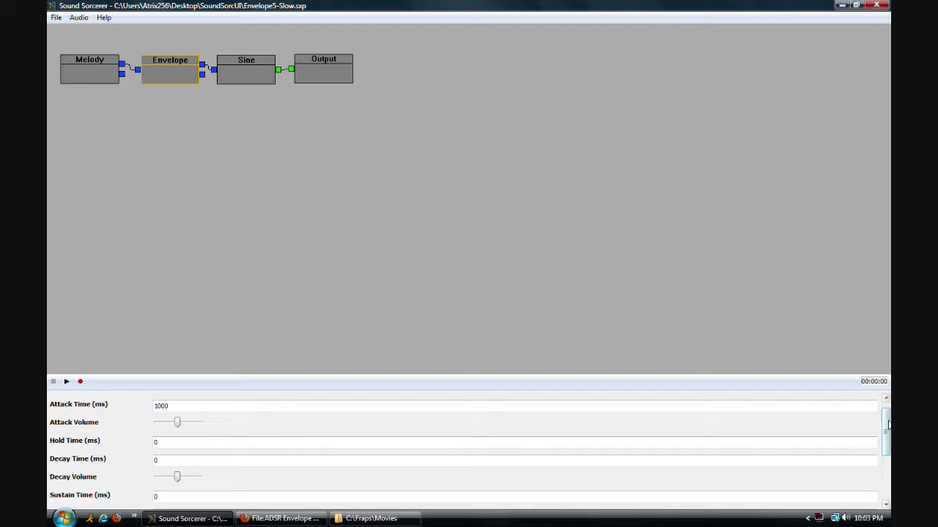
drag(885, 425, 886, 445)
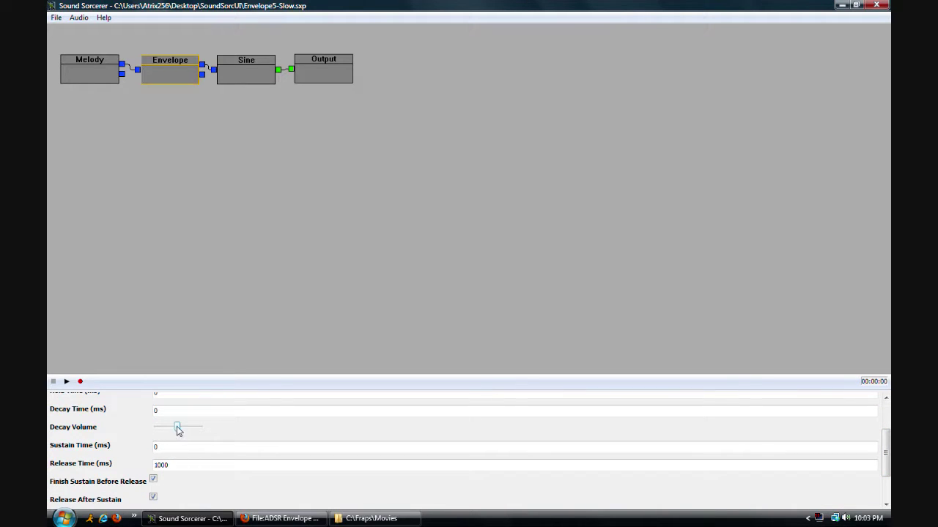
double_click(160, 465)
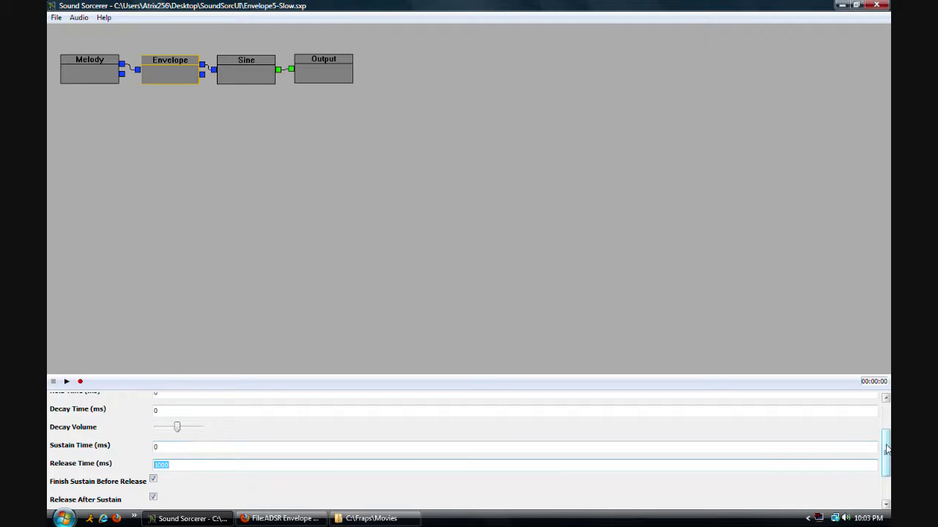
drag(886, 449, 886, 423)
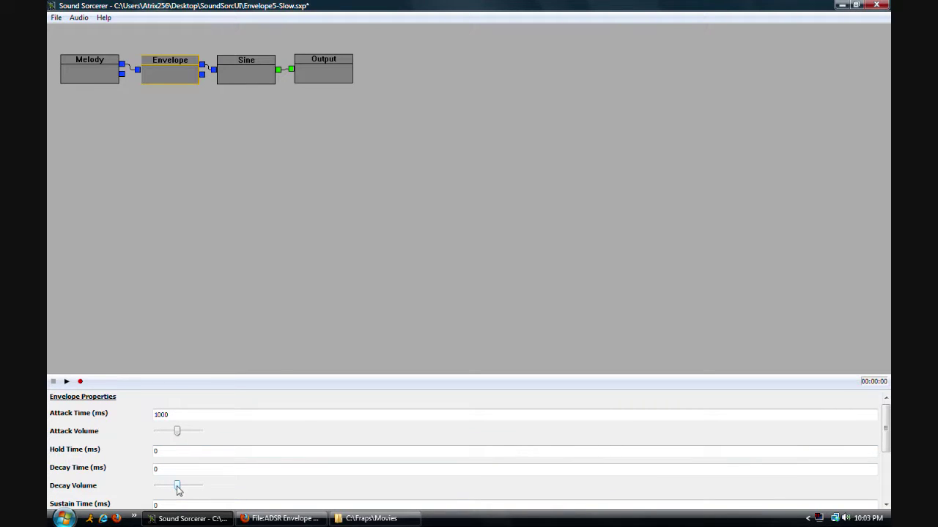
Raise Decay Volume to its maximum, then play and stop the slow patch
drag(178, 490, 203, 490)
drag(884, 436, 885, 455)
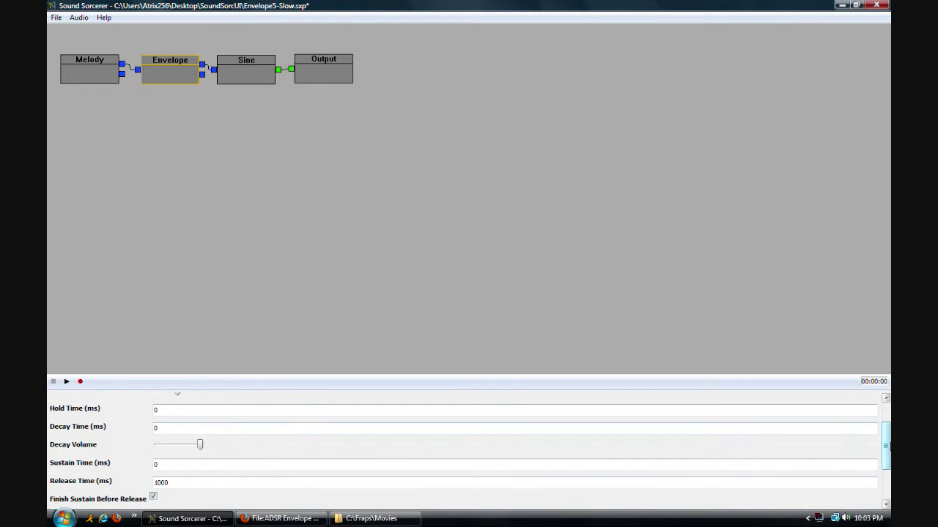
drag(884, 443, 885, 438)
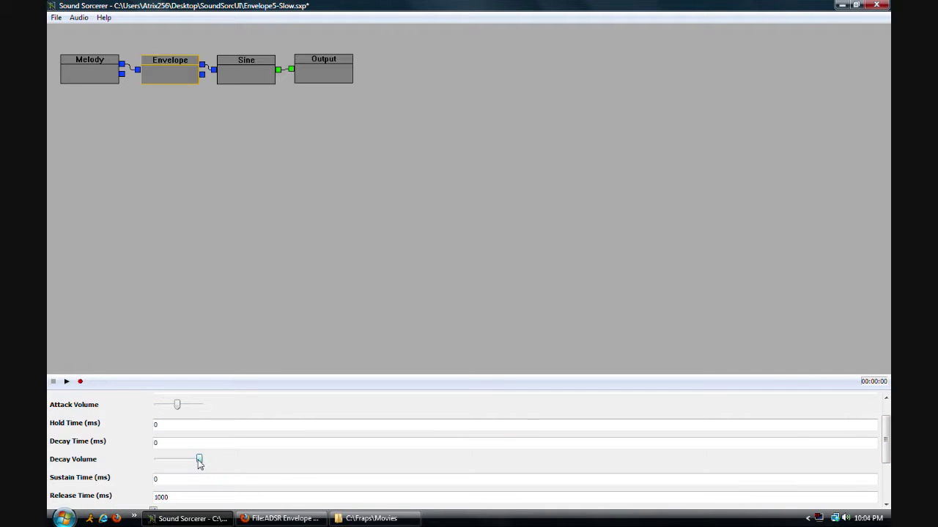
click(242, 305)
key(space)
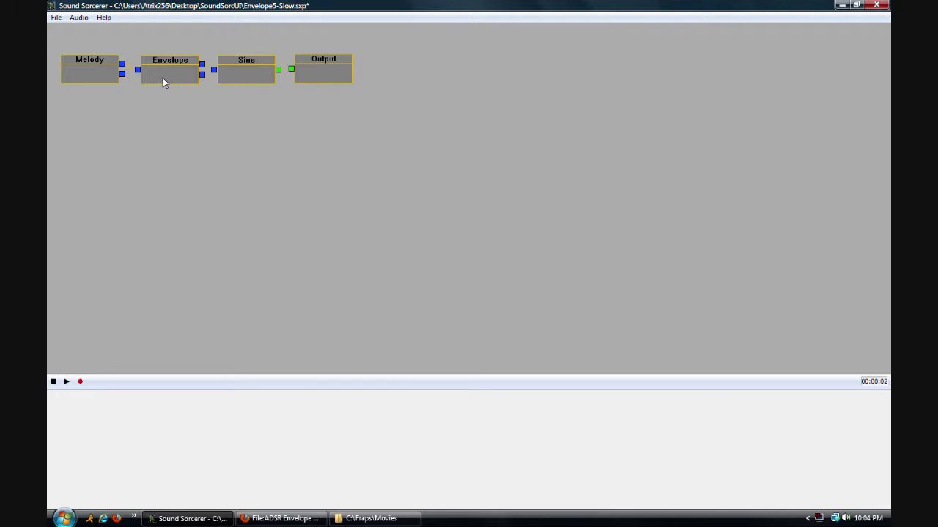
click(164, 82)
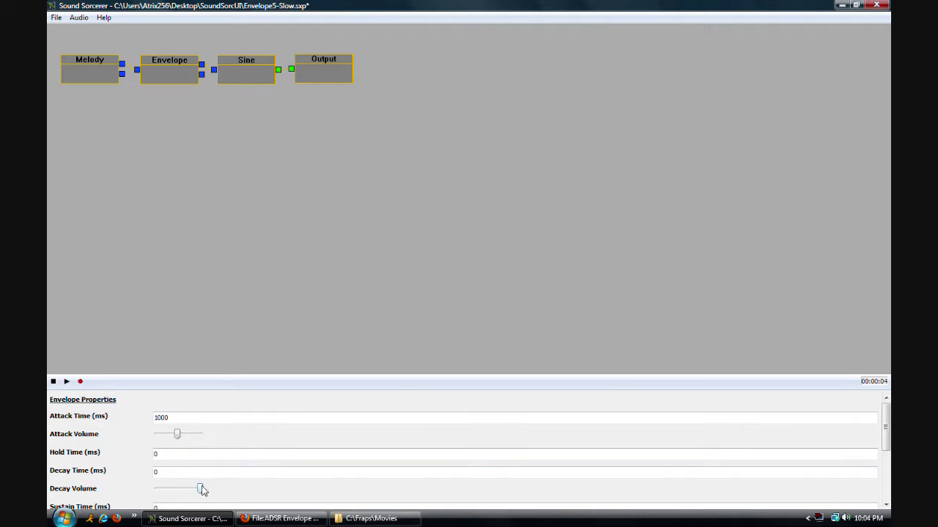
click(53, 382)
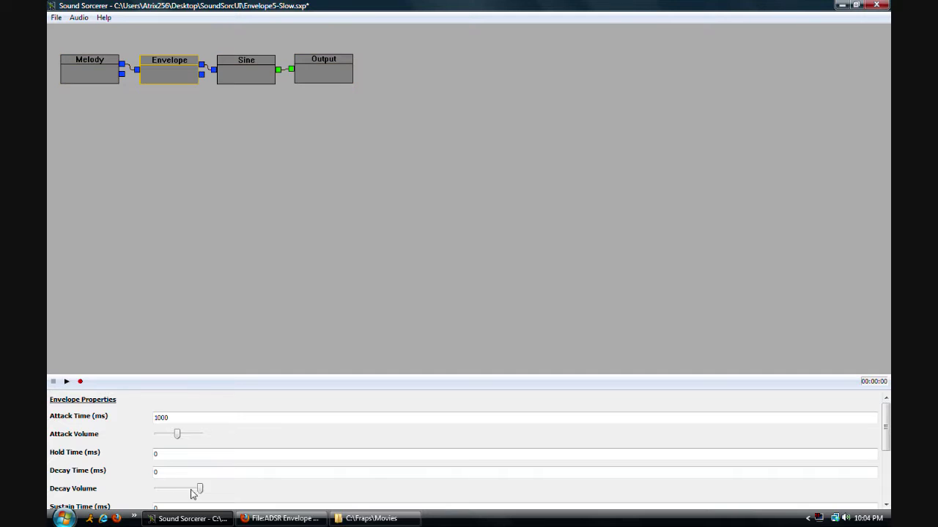
Lower Decay Volume back to its middle level and play the patch again
drag(199, 488, 170, 489)
drag(174, 491, 178, 492)
click(67, 381)
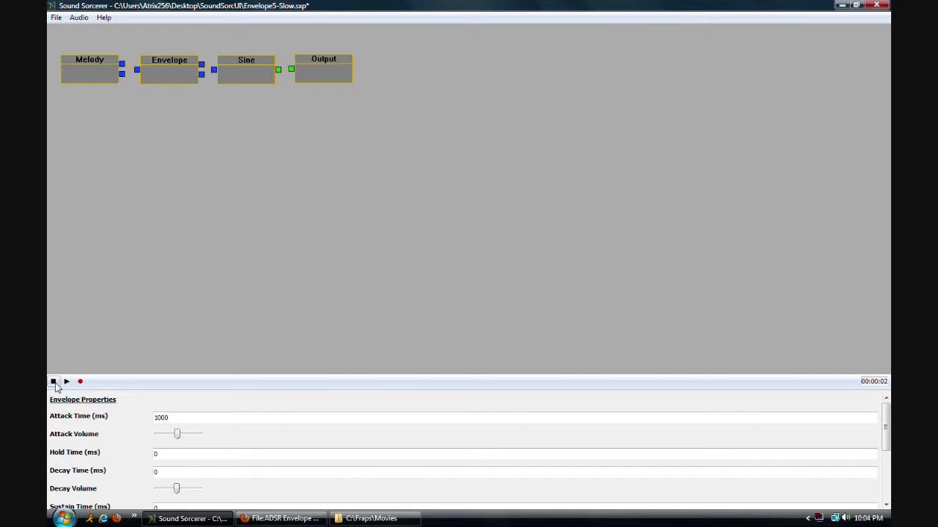
Stop the slow patch playing and view the Melody node's note sequence with 16.00-second total time
click(53, 382)
scroll(886, 432, down, 1)
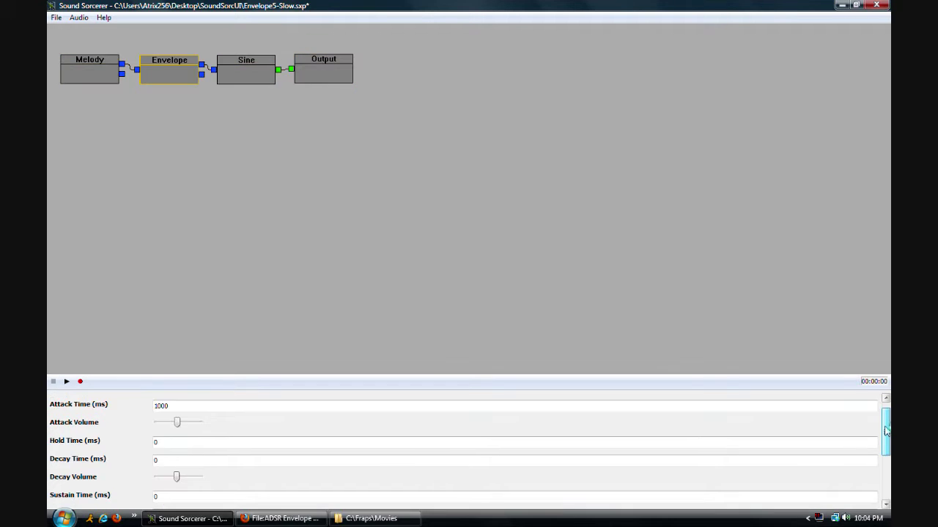
scroll(886, 432, down, 6)
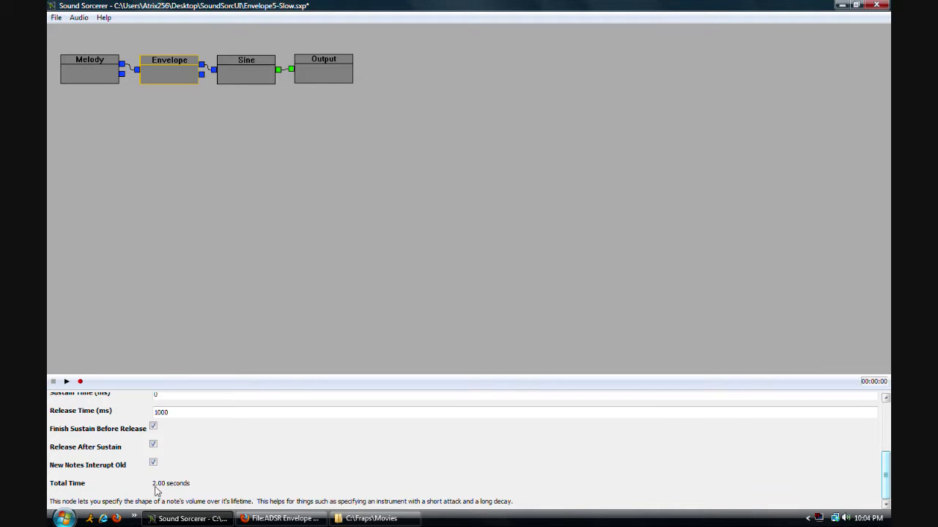
click(72, 65)
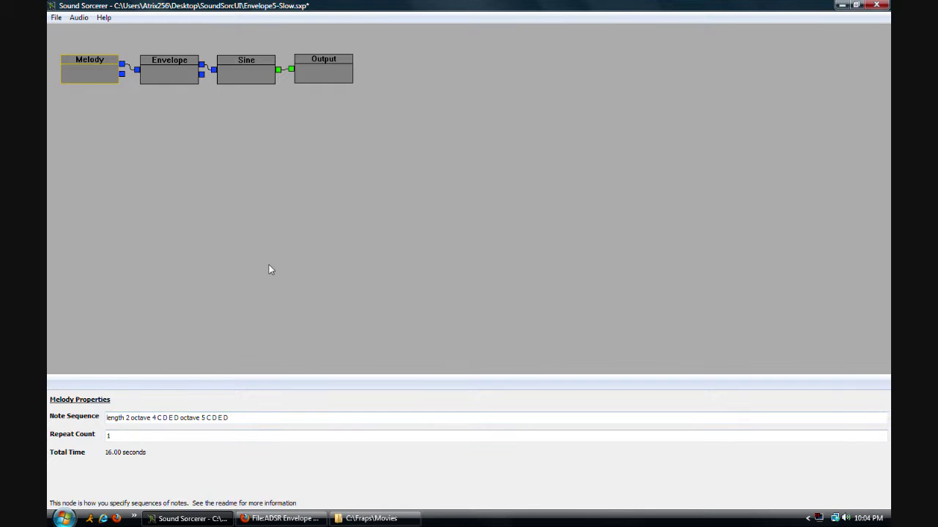
Load AHDSR.sxp with its Sine, Saw and Square chains, discarding the slow patch's unsaved changes
click(212, 131)
click(56, 17)
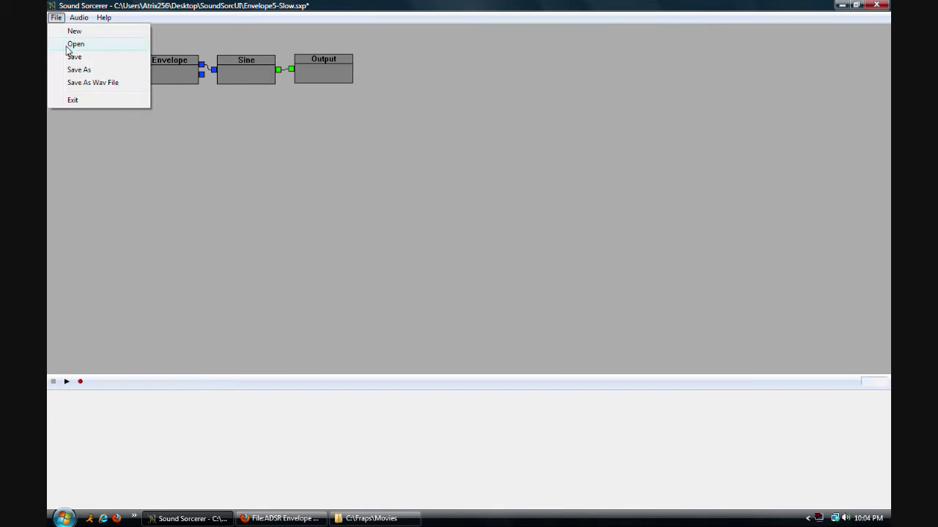
click(75, 43)
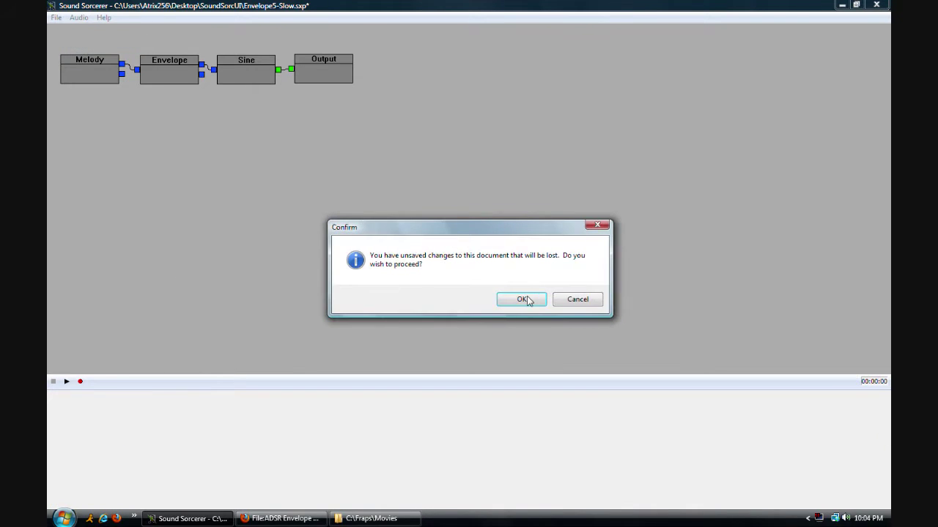
click(524, 299)
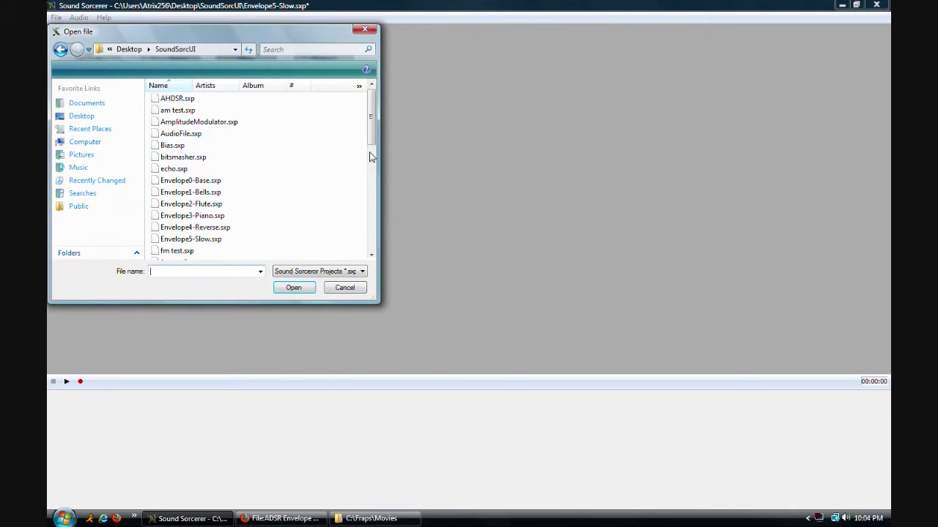
scroll(371, 146, down, 10)
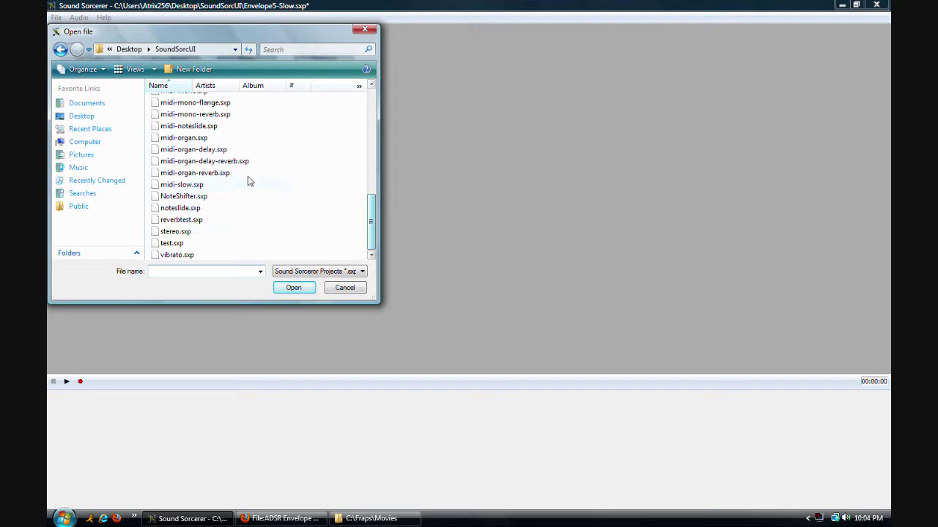
drag(371, 227, 369, 145)
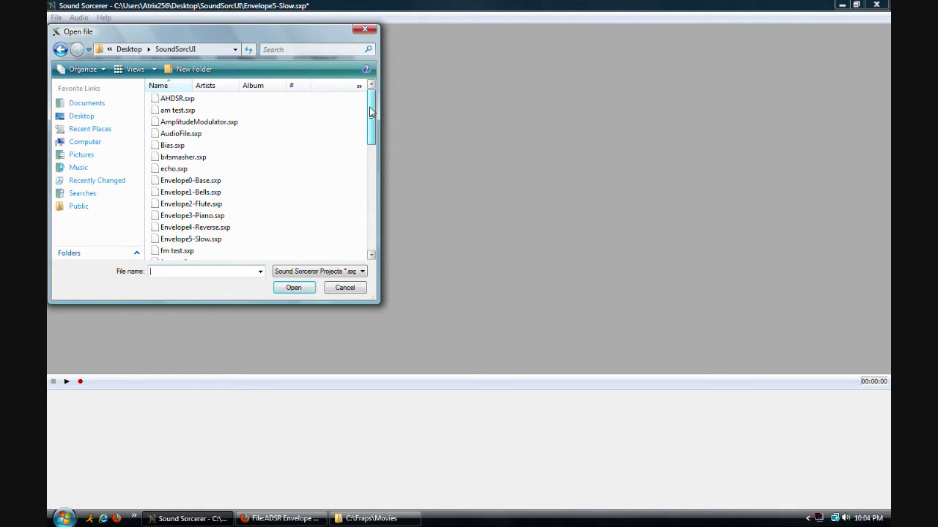
double_click(240, 99)
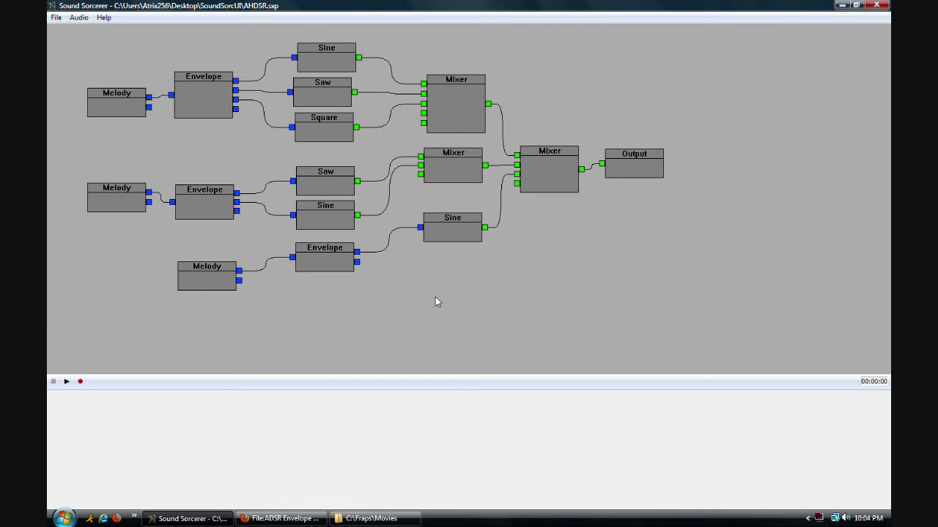
key(space)
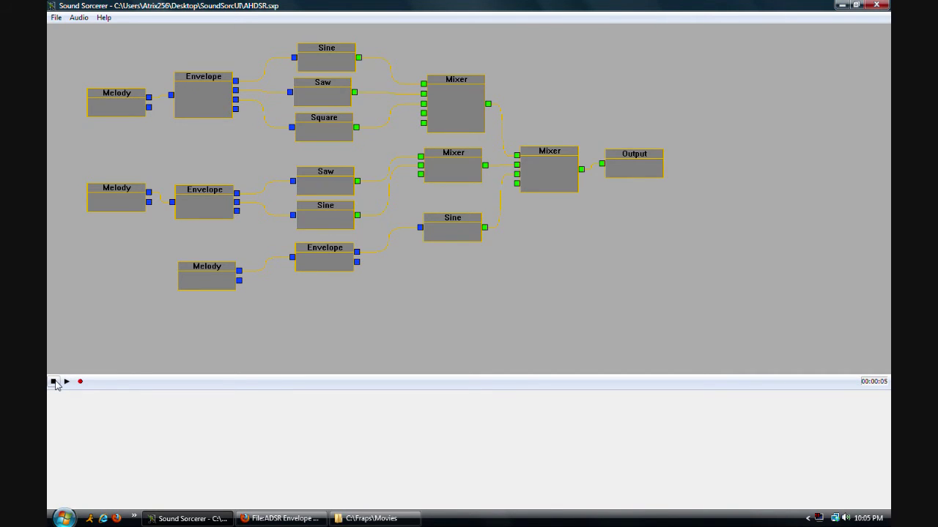
click(57, 385)
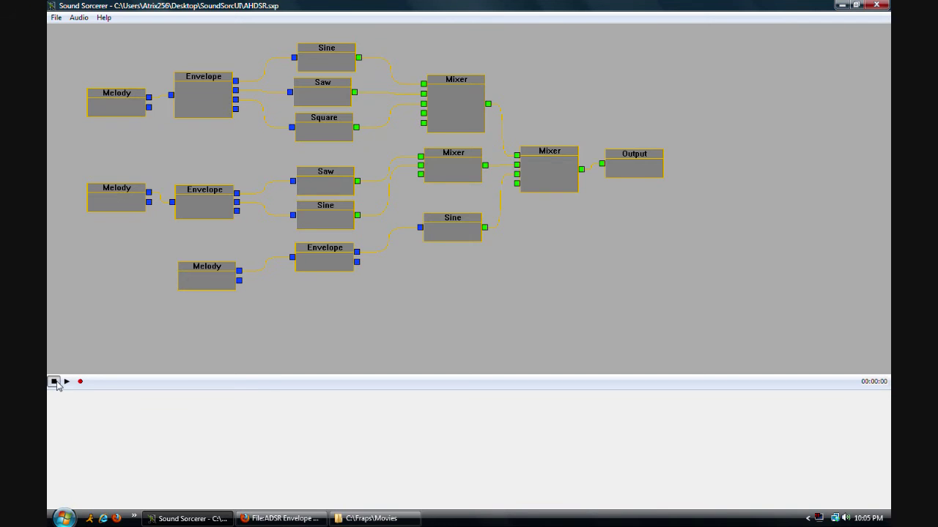